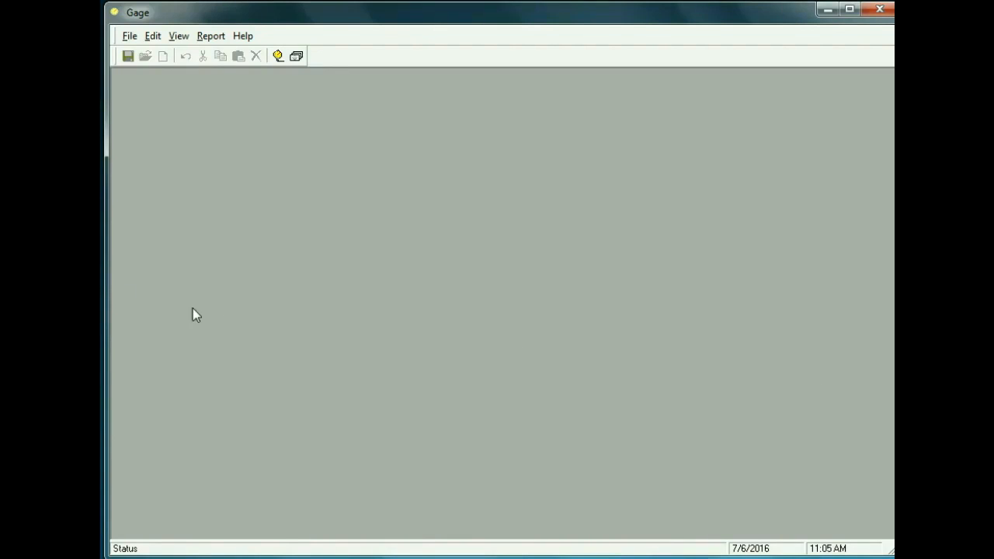
Start a new gage record with Gage Id BGP-011693, description Vernier Caliper and location QC
click(129, 39)
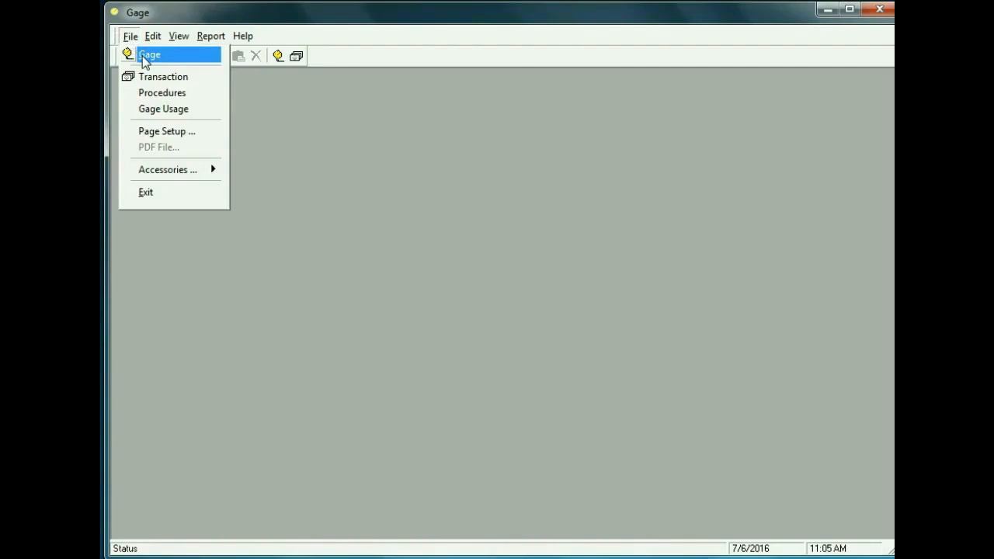
click(144, 56)
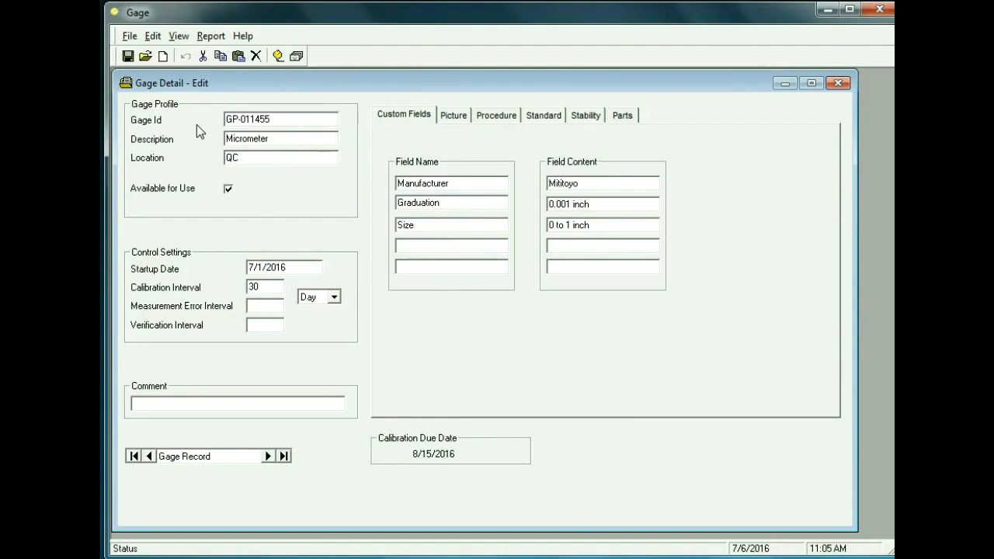
click(163, 57)
click(164, 58)
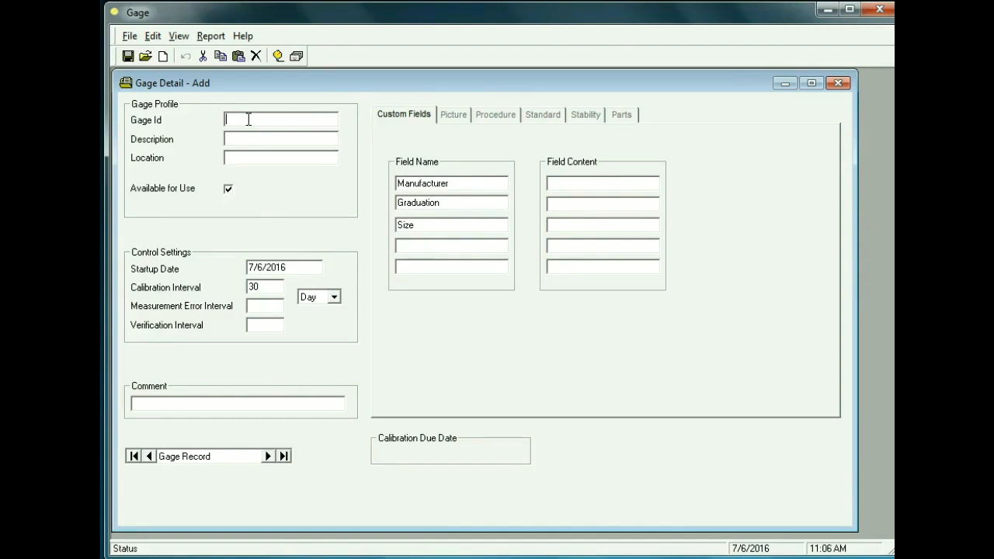
text(BGP-011693)
click(241, 140)
text(Vernier Caliper)
click(242, 157)
text(QC)
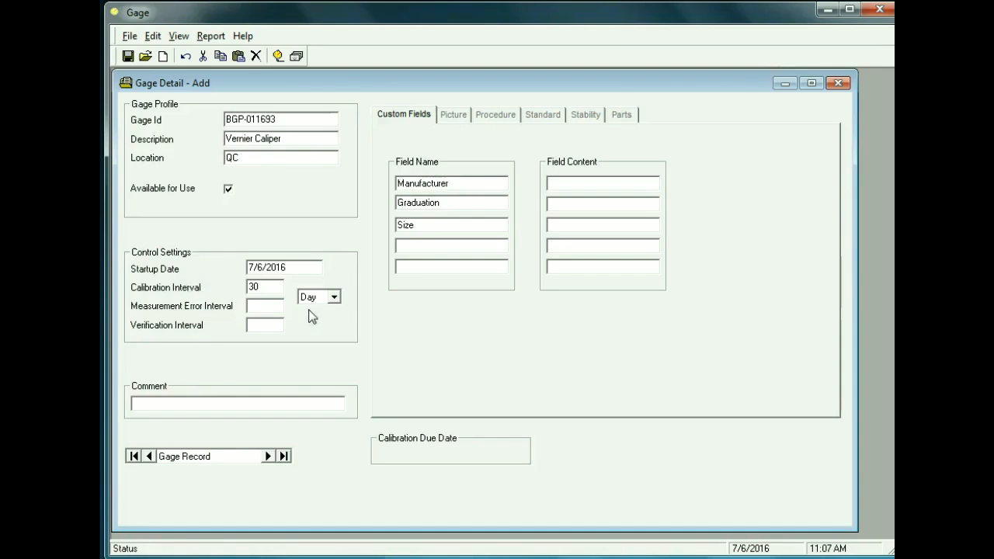
Set the gage's calibration interval to 4 months
click(334, 298)
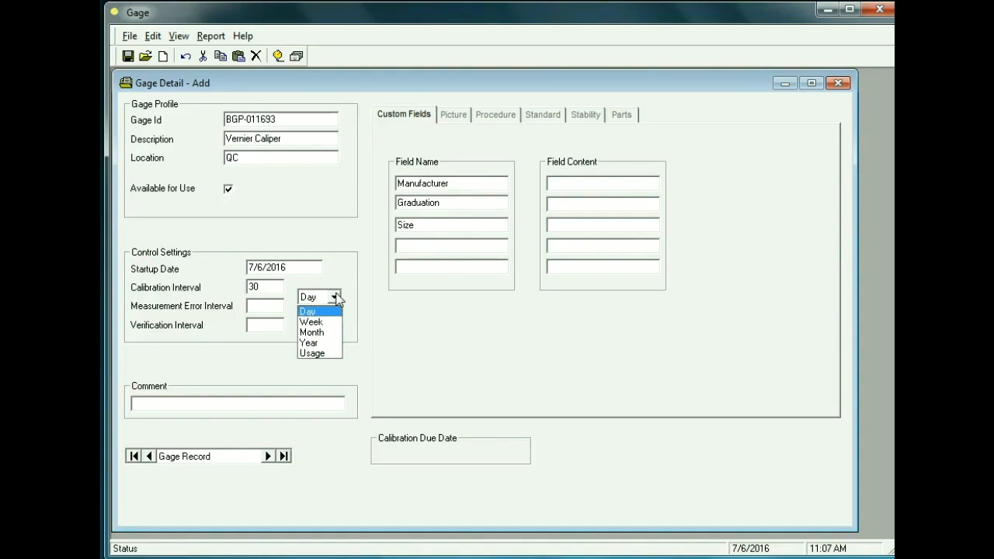
click(317, 332)
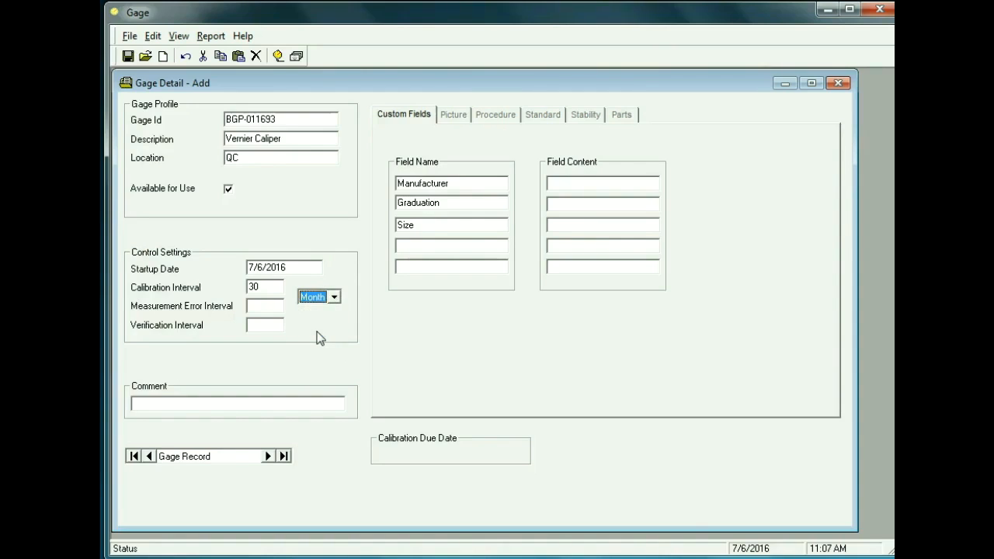
click(269, 286)
key(BackSpace)
key(BackSpace)
text(4)
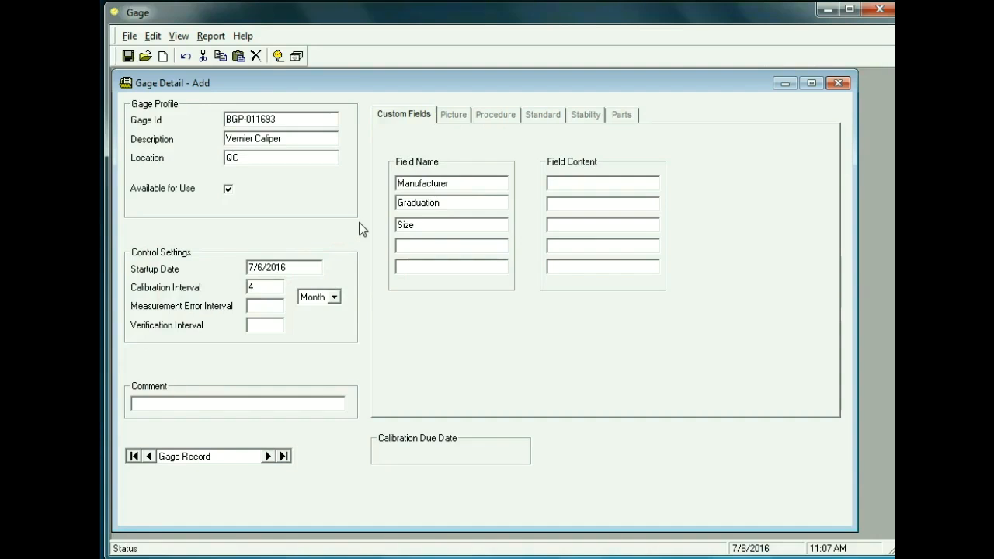
Set the gage's startup date to 6/15/2016 and save the new record
key(Delete)
text(6)
key(Delete)
text(15)
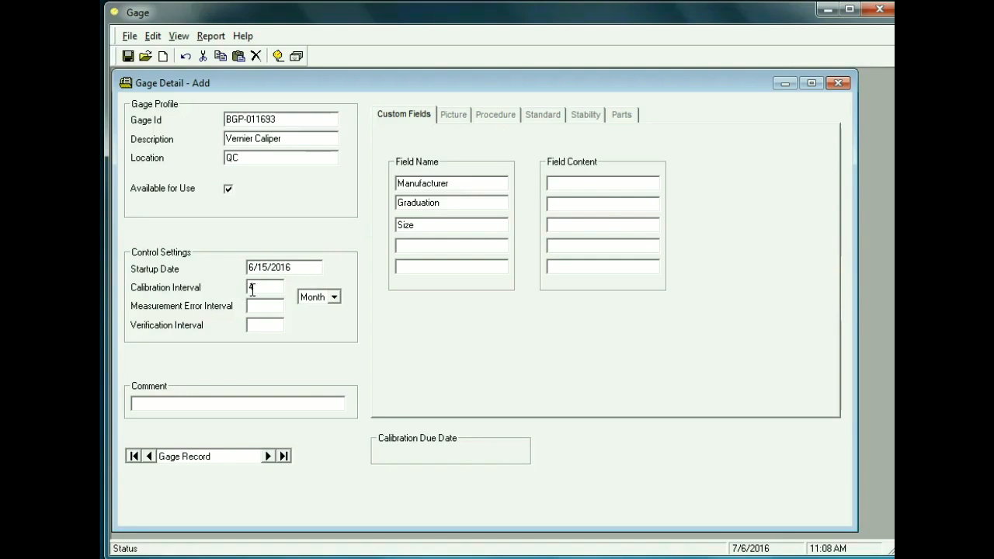
mouse_move(266, 267)
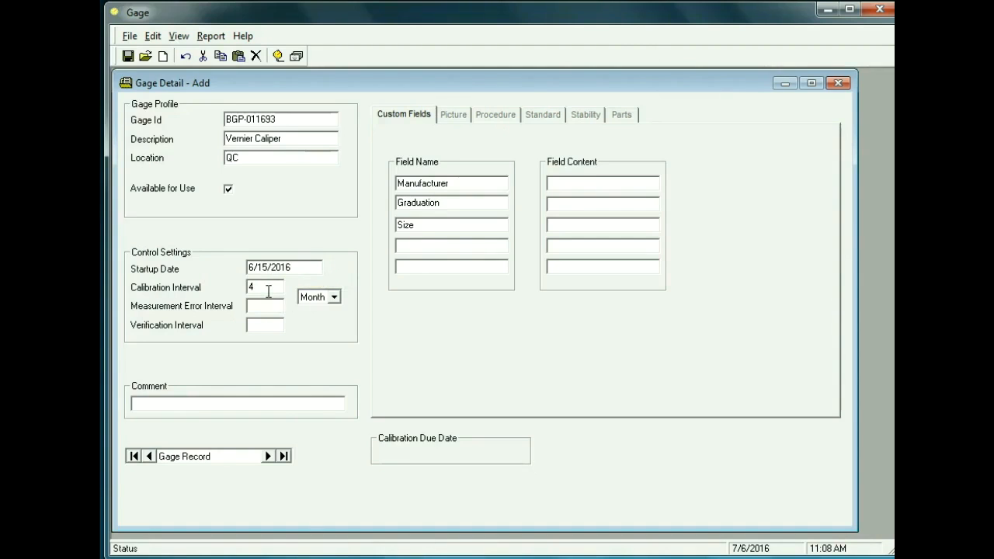
click(127, 56)
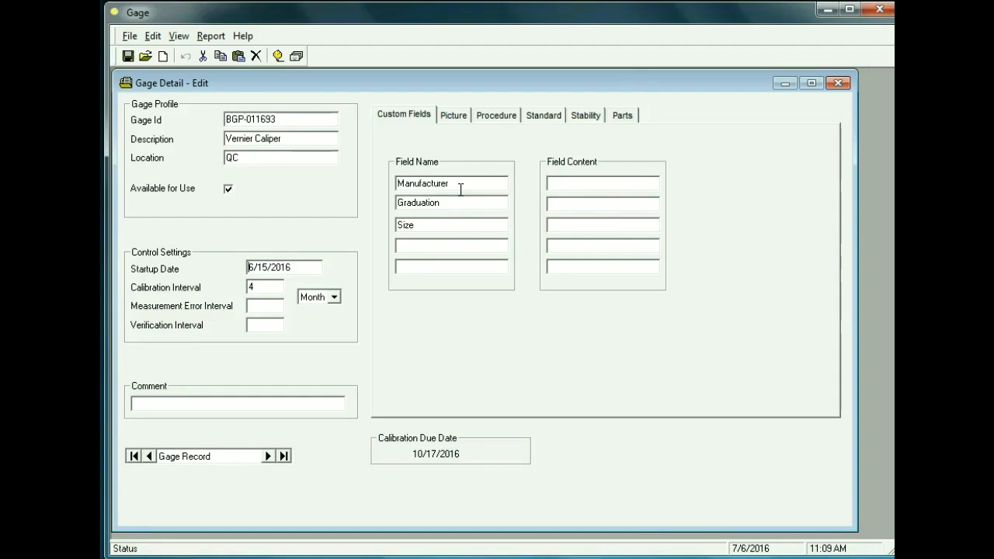
Fill in the custom fields with manufacturer Mititoyo, graduation .001 inch and size 0 to 6 inch, and save the record
click(575, 182)
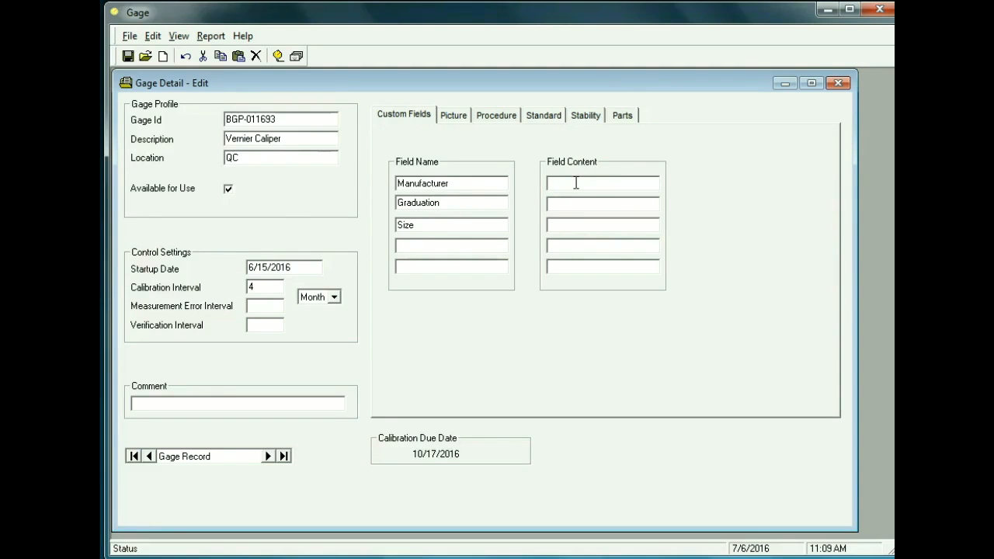
text(Mititoyo)
click(566, 204)
text(.001 inch)
click(565, 225)
text(0 to)
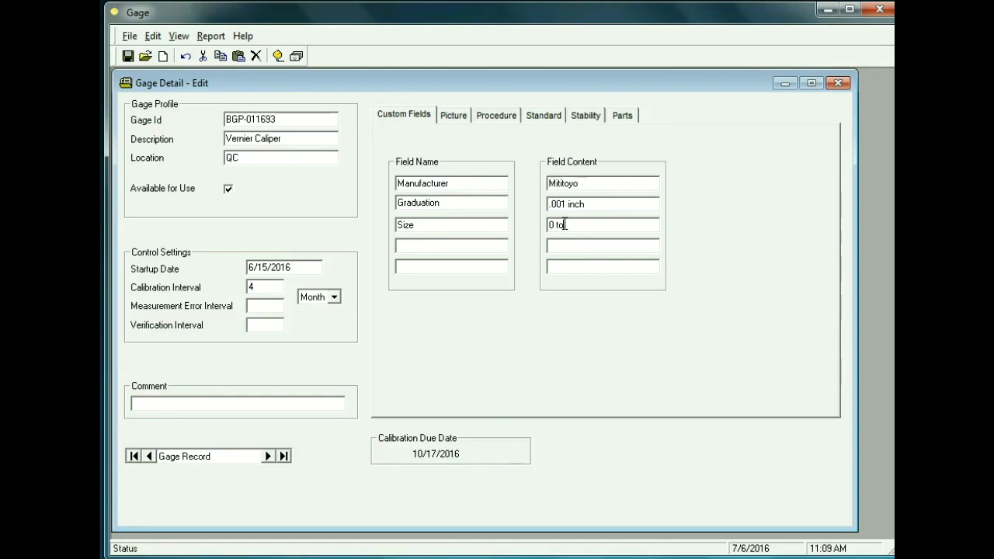
text( 6 inch)
click(128, 58)
Attach the picture Vernier.bmp from C:\GageFiles to the caliper's record and apply it
click(450, 118)
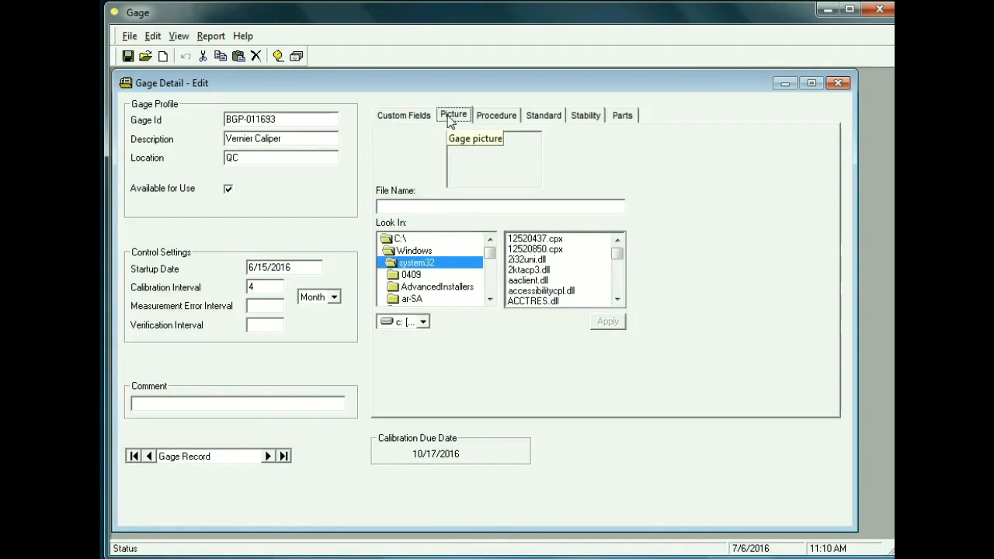
click(398, 239)
double_click(397, 241)
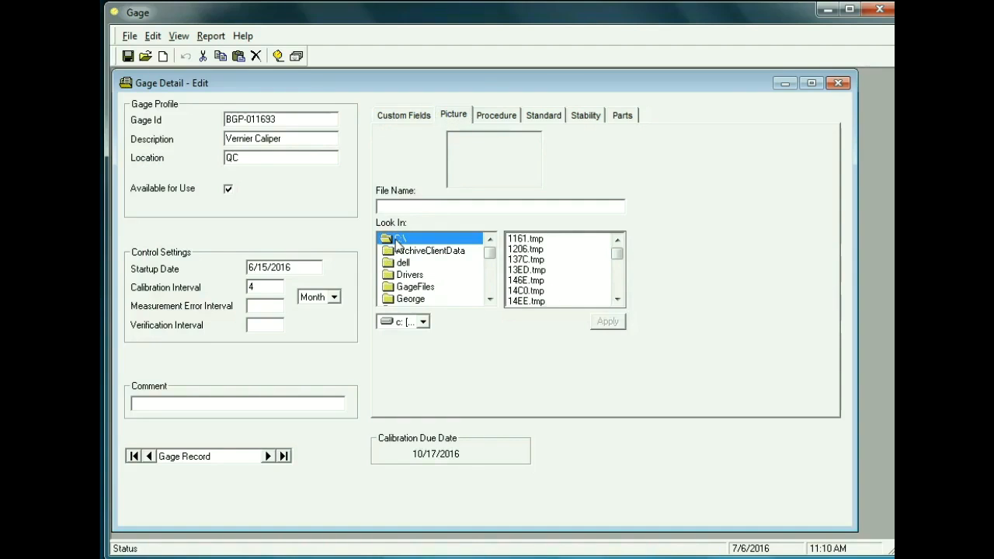
double_click(397, 287)
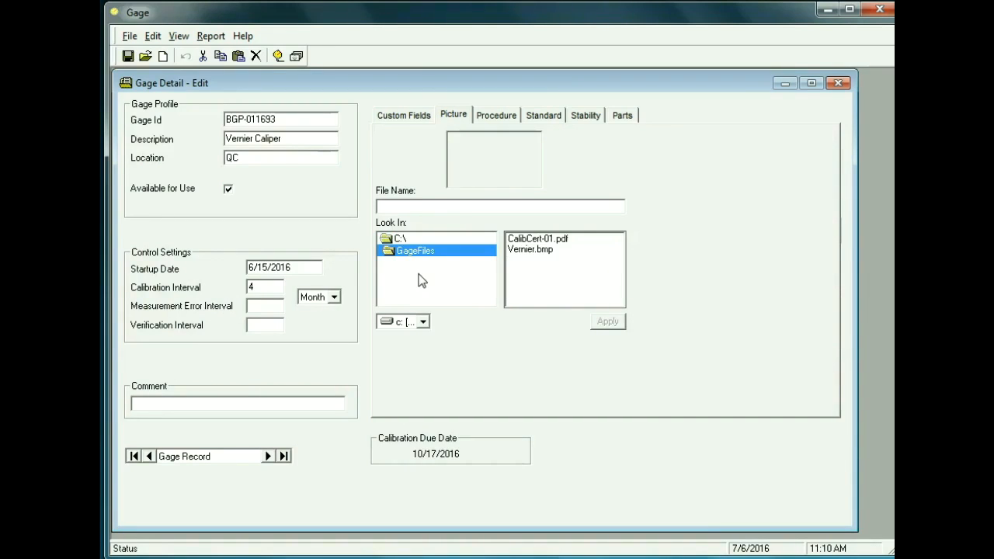
click(518, 257)
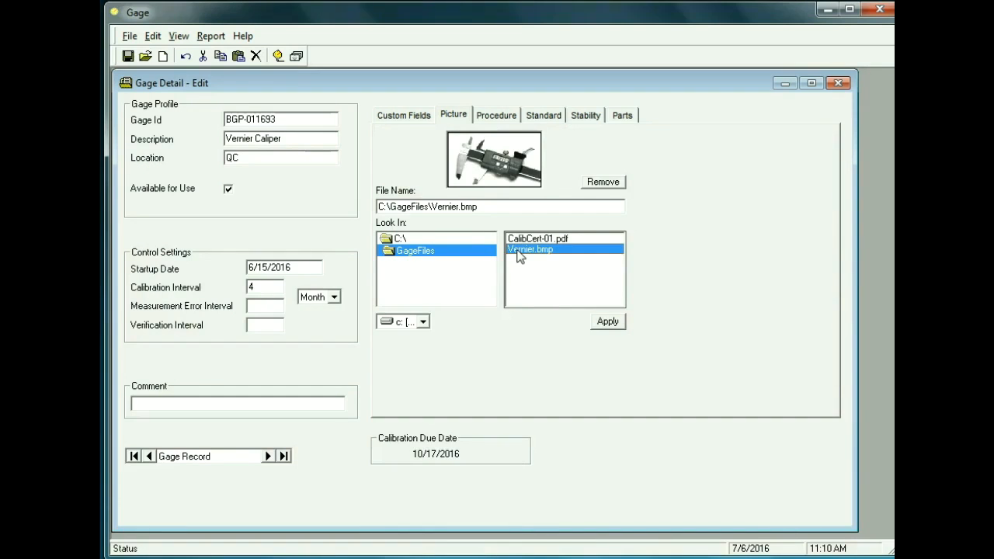
click(606, 321)
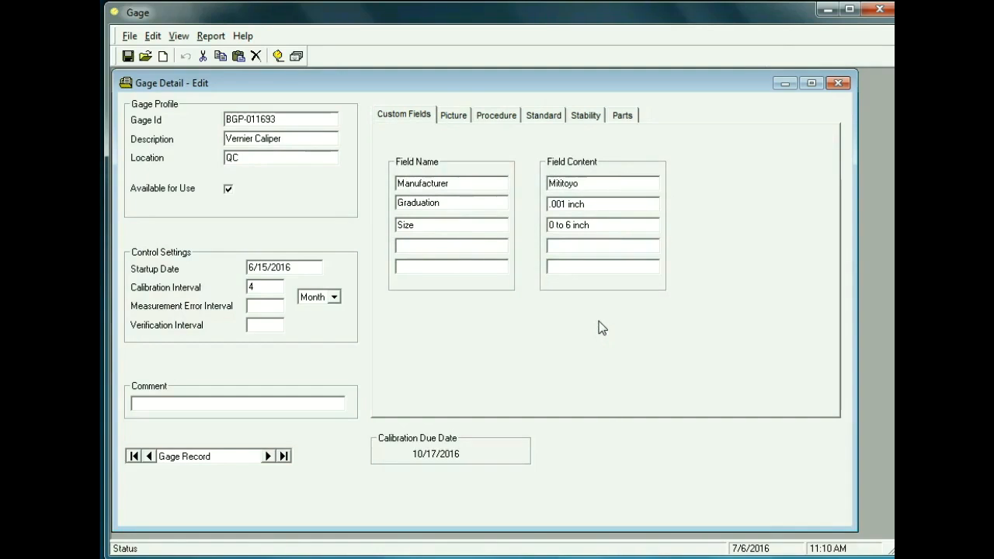
Link the global procedure VCP-011455 to the caliper and apply it
click(493, 117)
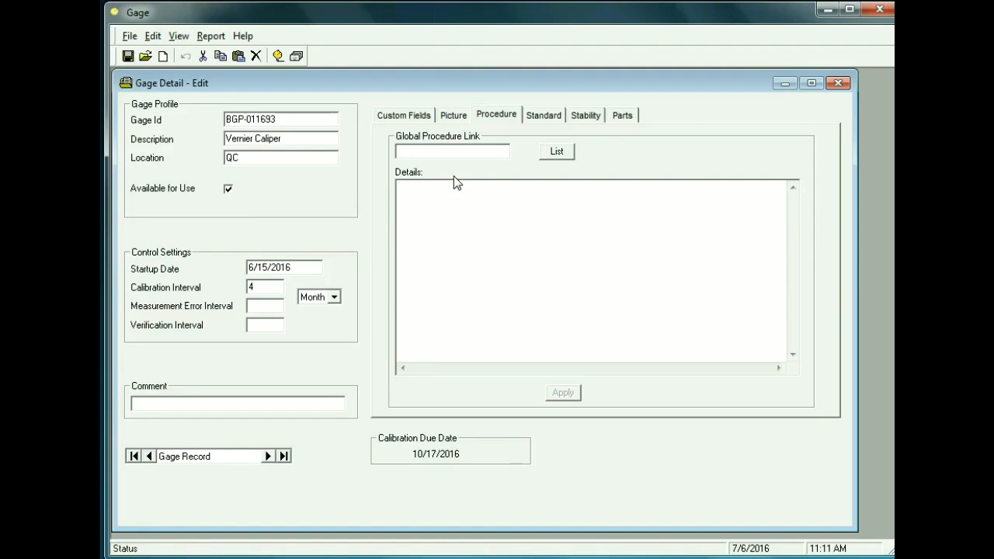
click(556, 153)
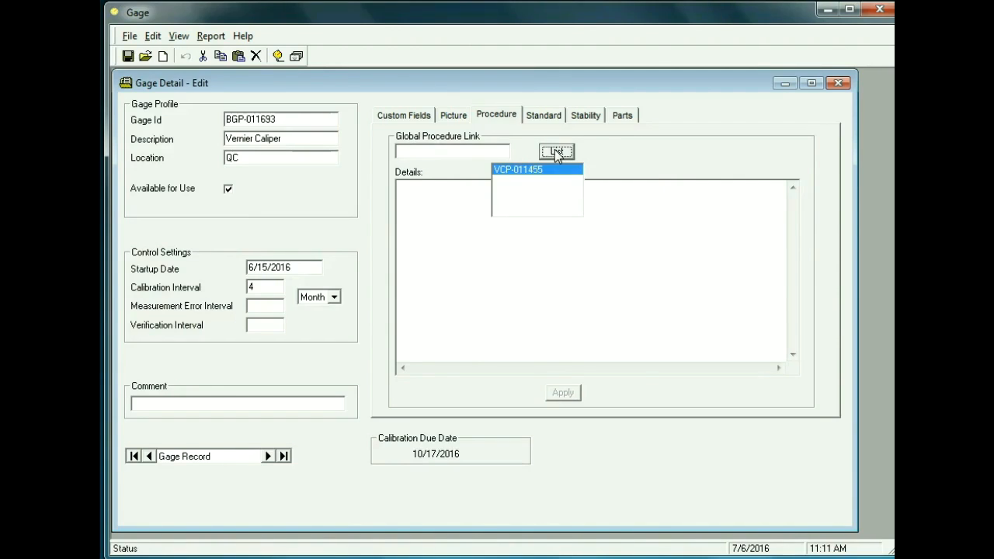
click(520, 172)
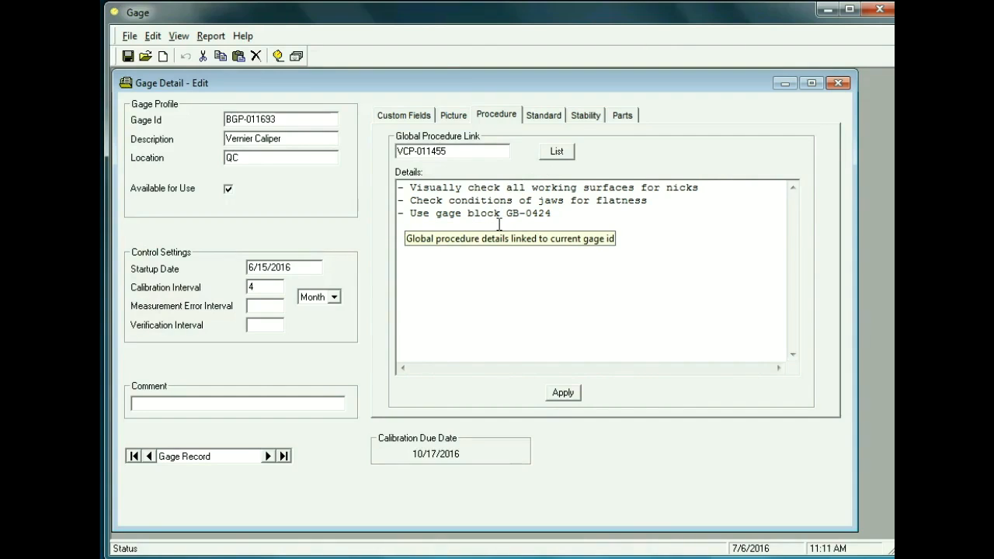
click(556, 394)
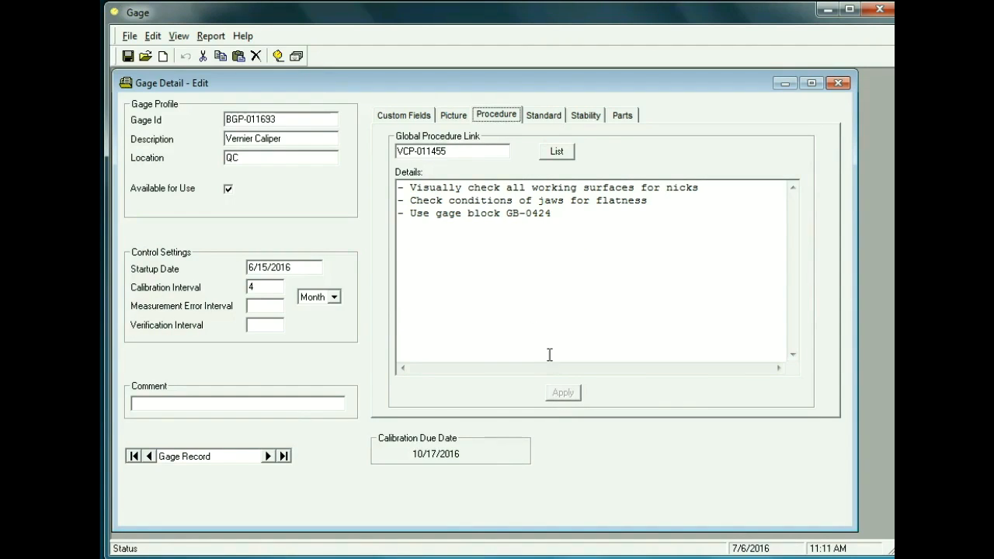
Define the first calibration standard with target 2.000 and plus and minus tolerances of 0.001
click(532, 119)
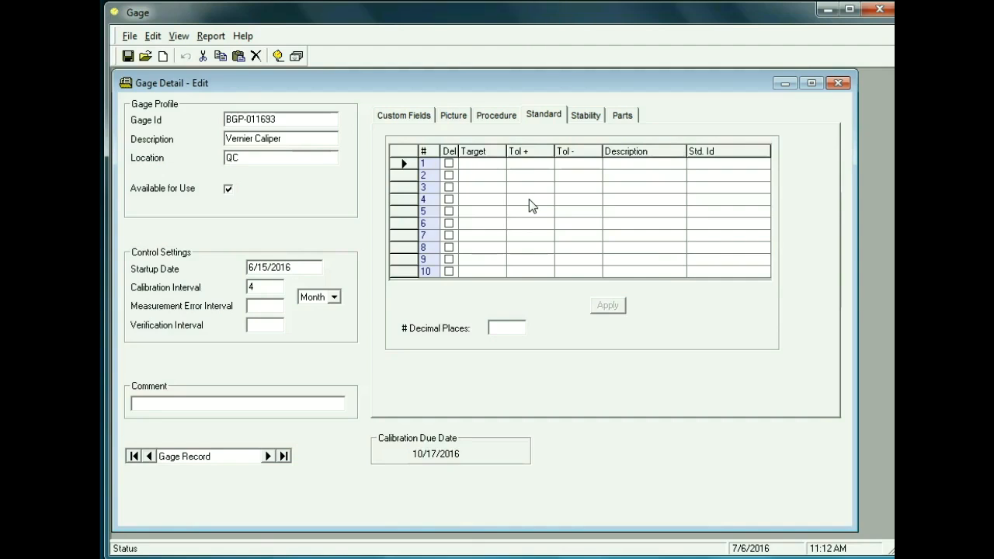
text(2.000)
click(520, 166)
text(0.001)
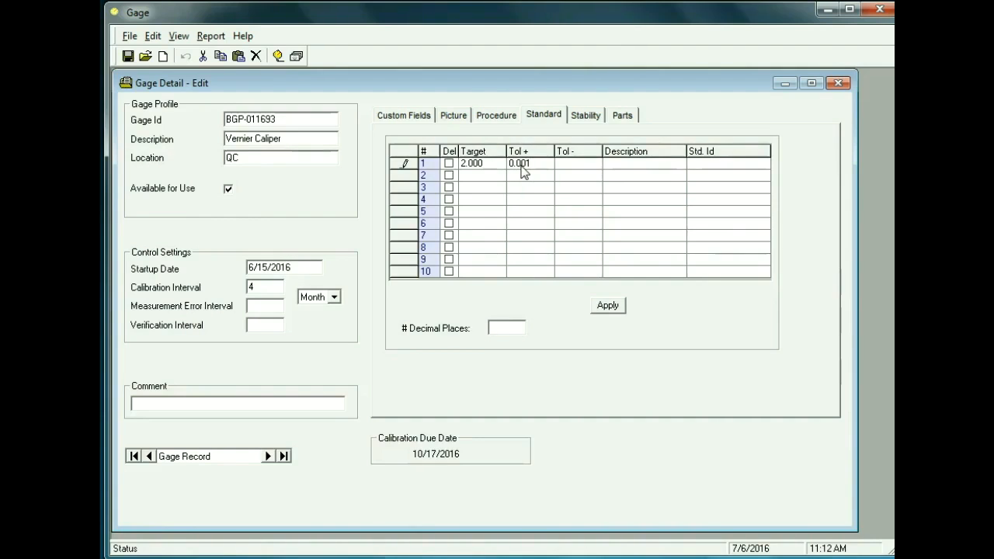
click(564, 169)
text(0.001)
Define the second calibration standard with target 4.000 and plus and minus tolerances of 0.001
click(474, 177)
text(4.00)
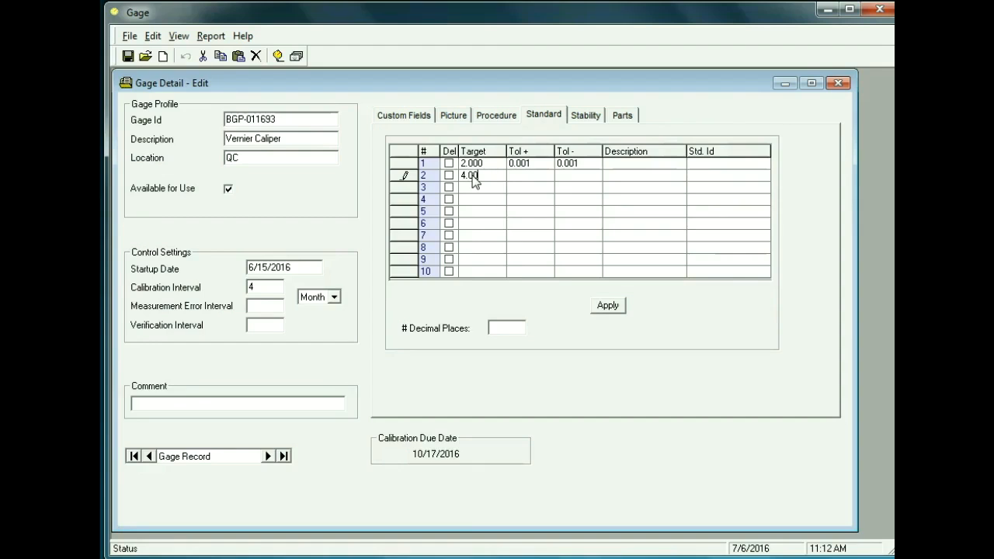
text(00.001)
key(Tab)
text(.00)
key(BackSpace)
key(BackSpace)
key(BackSpace)
text(0.001)
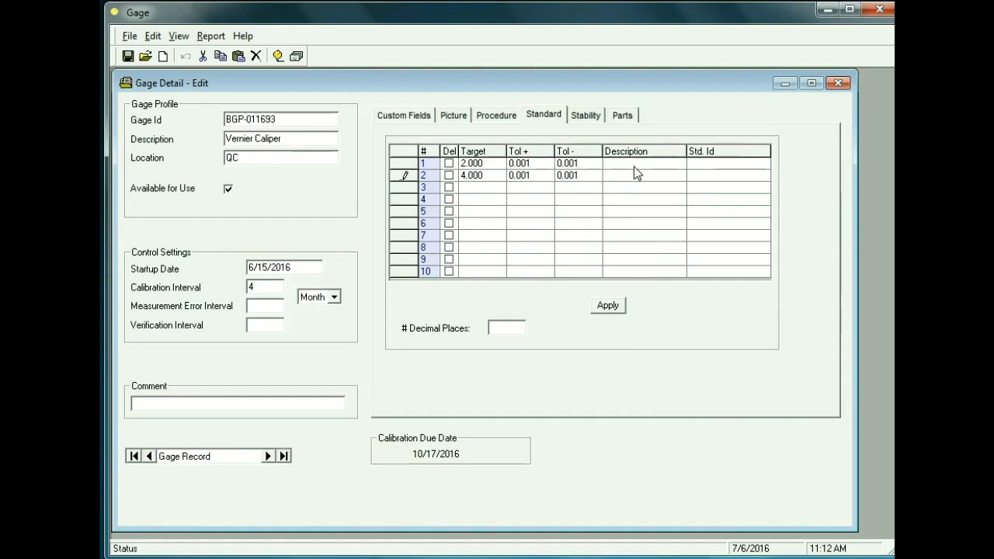
Assign standard IDs GB-1 and GB-2 to the first and second standards, apply them, and close the gage record
click(704, 166)
text(gb)
key(BackSpace)
key(BackSpace)
text(GB-1)
click(706, 174)
text(GB-2)
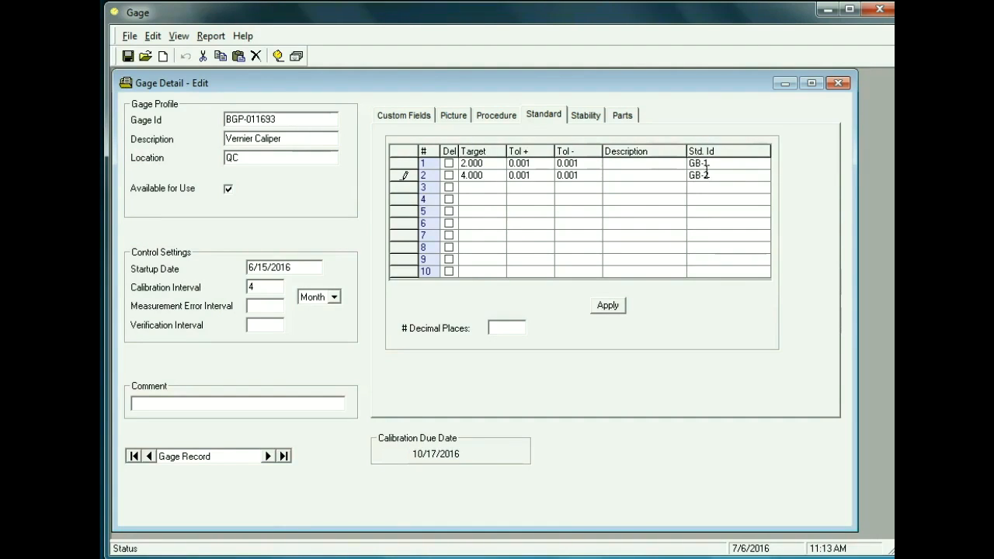
click(606, 307)
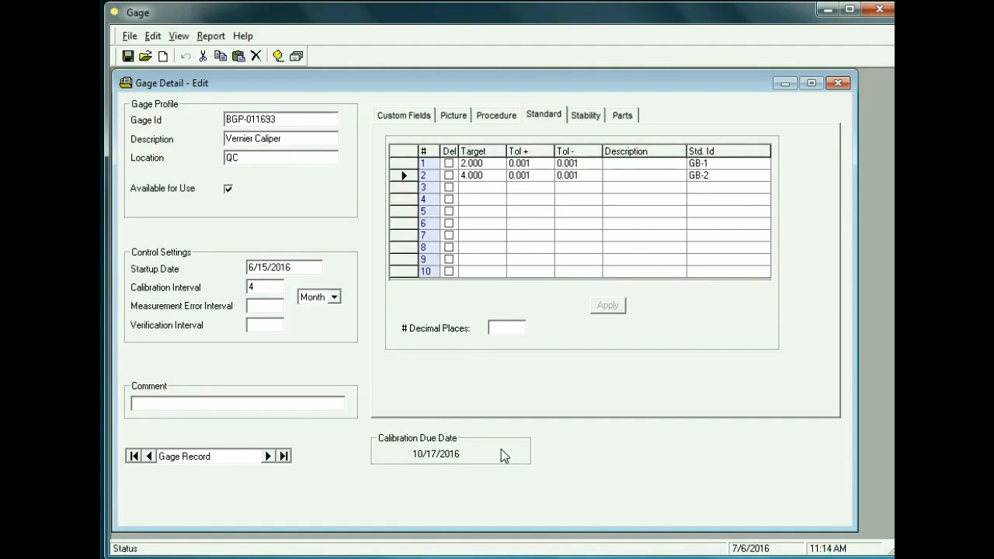
click(836, 83)
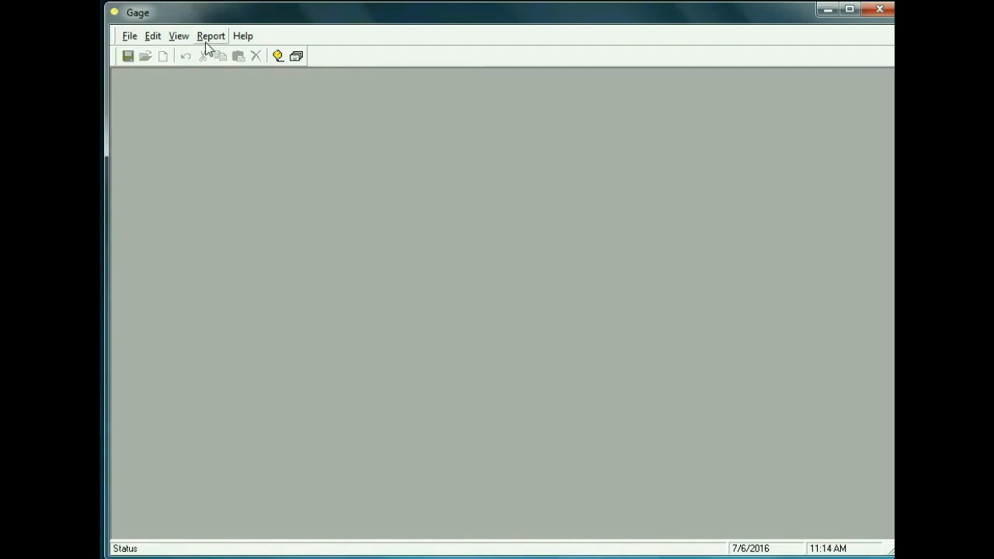
Set the report options to a due date range from 10-1-2016 to 10-31-2016 and generate the Gage Due Report
click(204, 41)
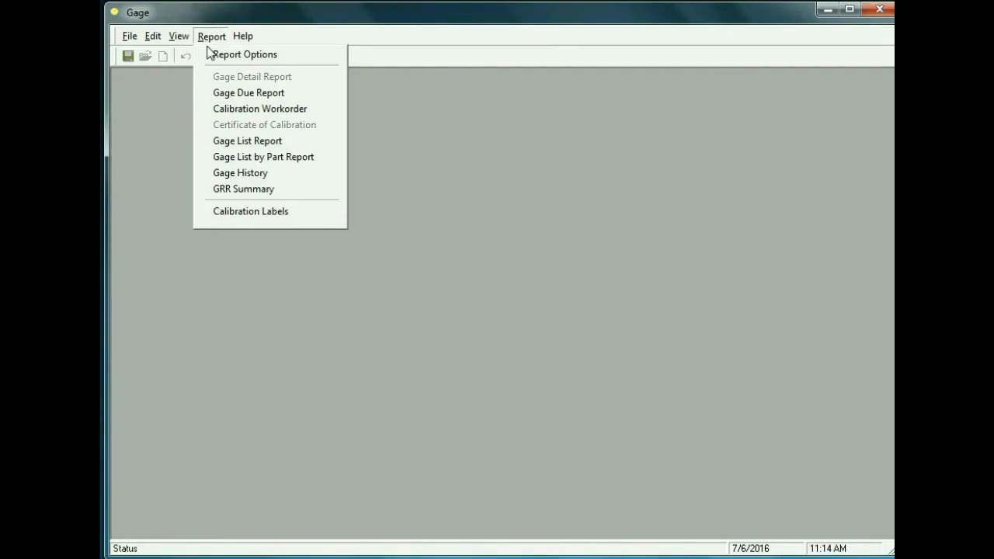
click(211, 56)
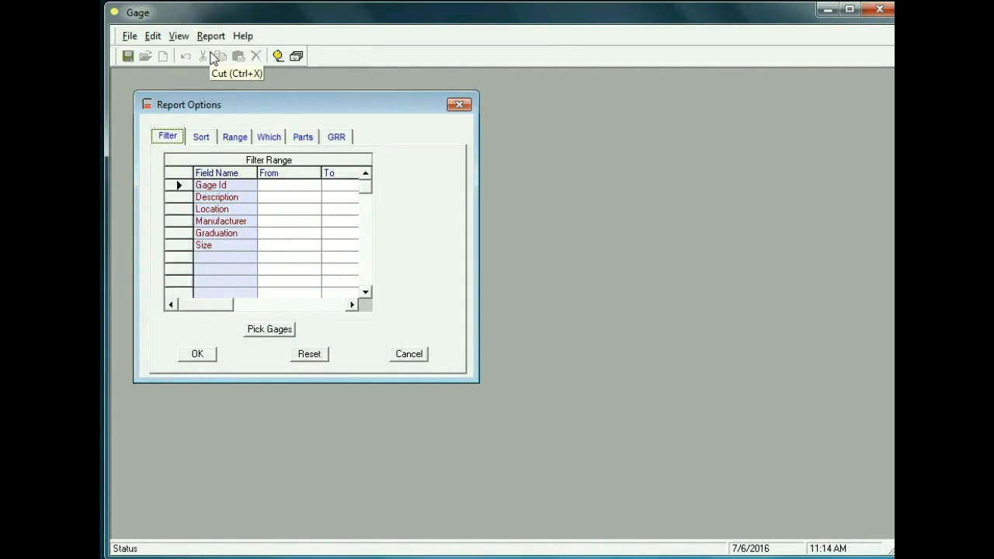
click(233, 138)
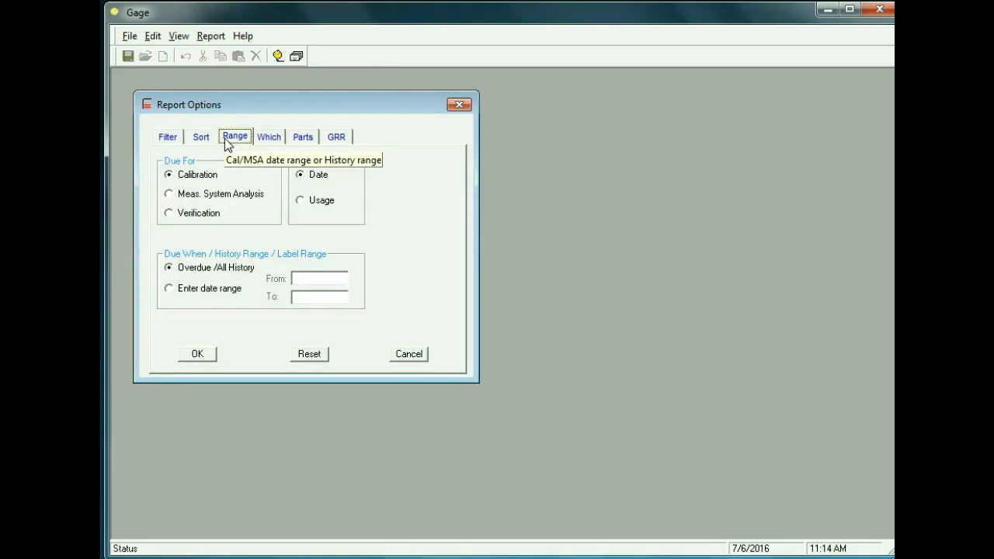
click(171, 290)
text(10-1-2016)
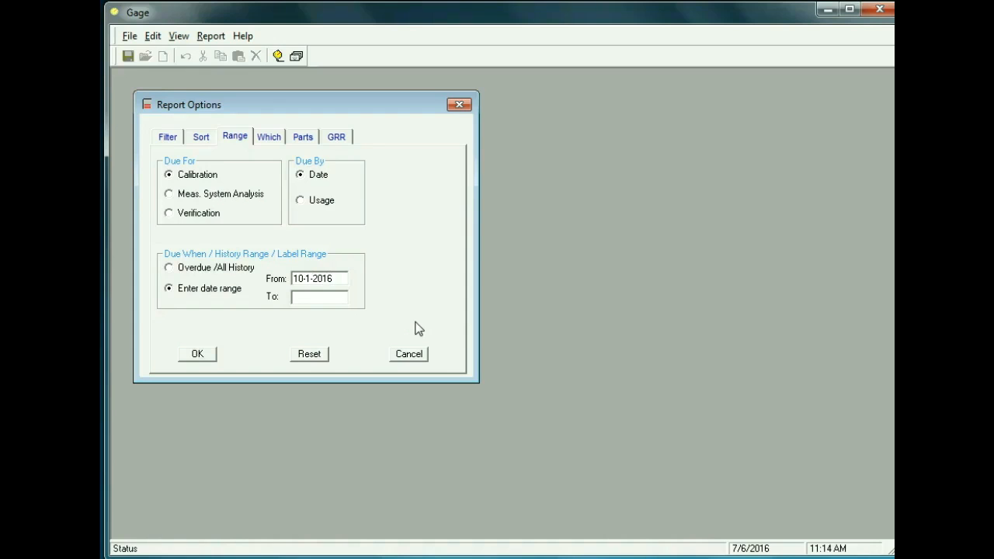
click(300, 297)
text(10-31-2016)
click(197, 354)
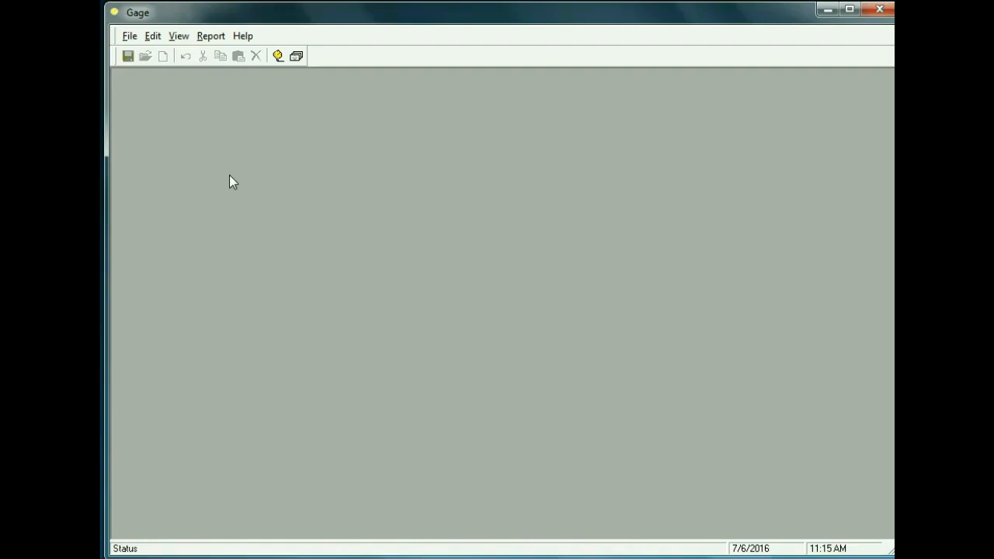
click(217, 41)
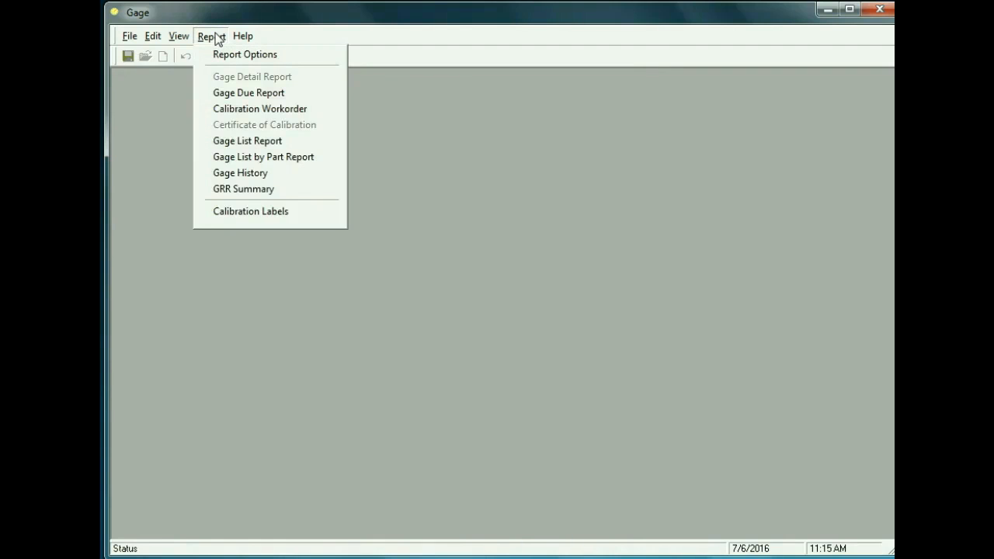
click(228, 94)
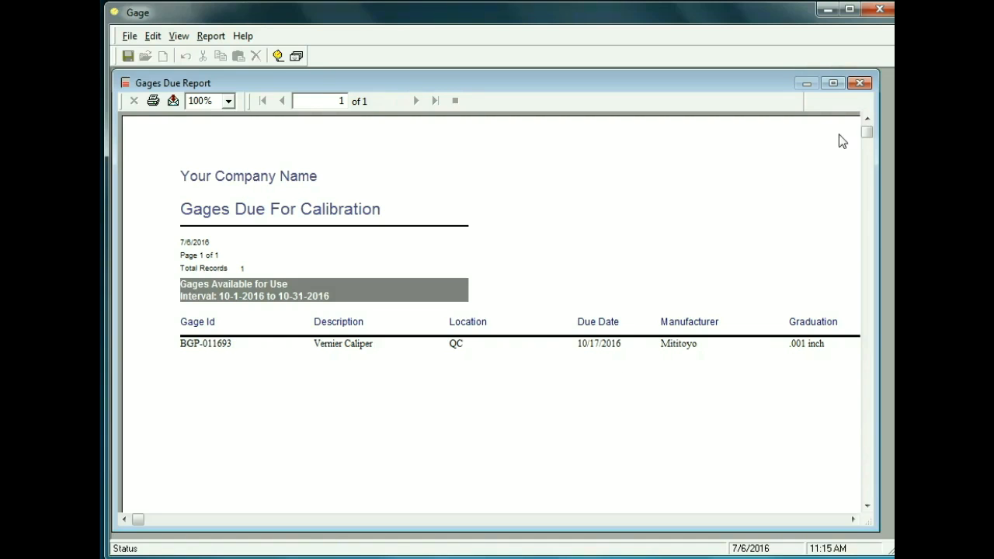
Close the due report, start a new calibration transaction for the vernier caliper and enter who performed it
click(858, 83)
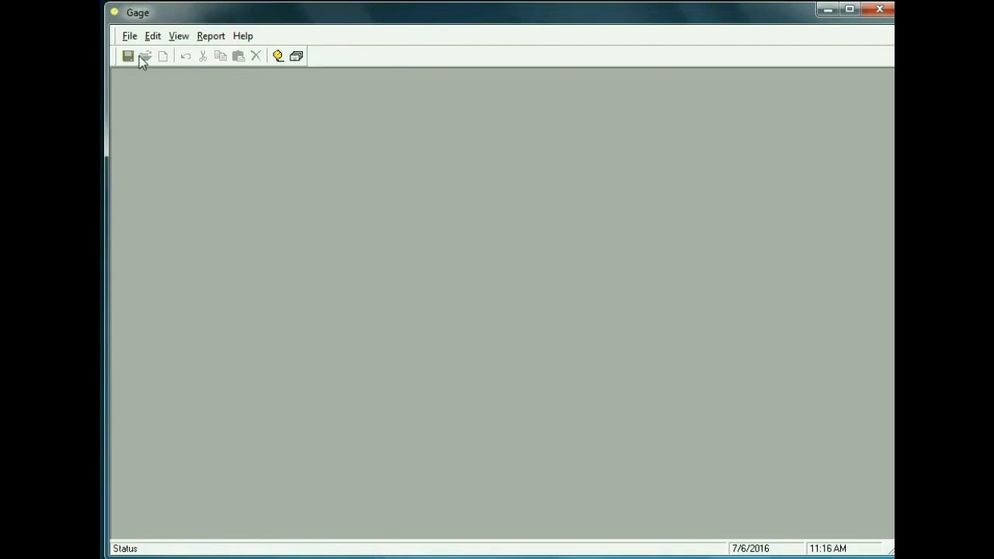
click(130, 36)
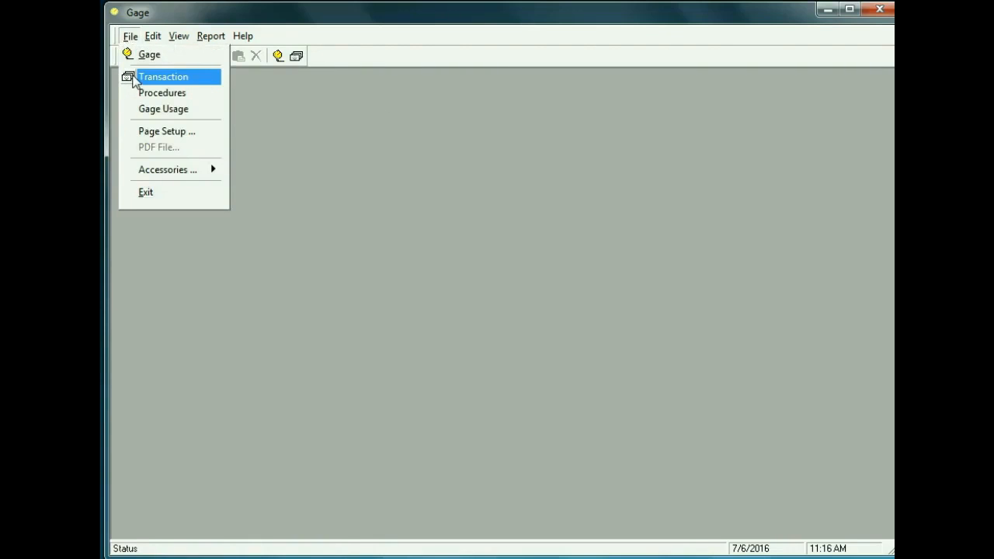
click(133, 79)
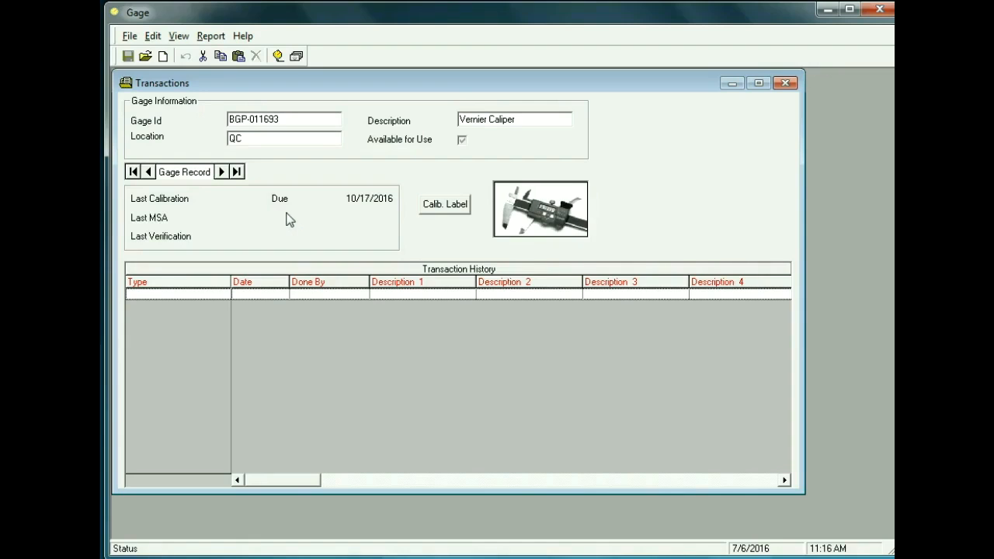
click(163, 58)
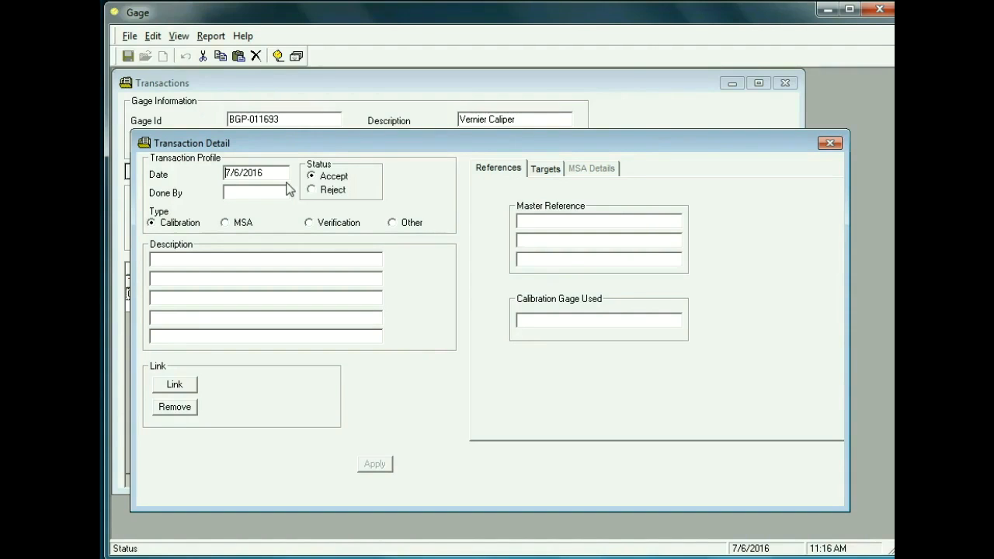
click(250, 193)
text(Bill)
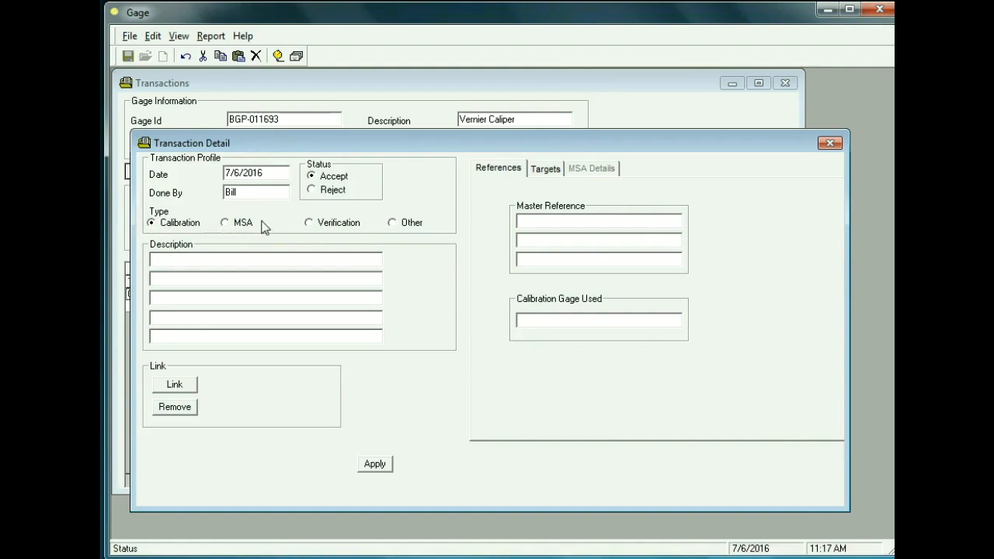
Describe the calibration transaction as "Acceptable - see linked in calibration certificate"
click(200, 257)
text(Acceptable -)
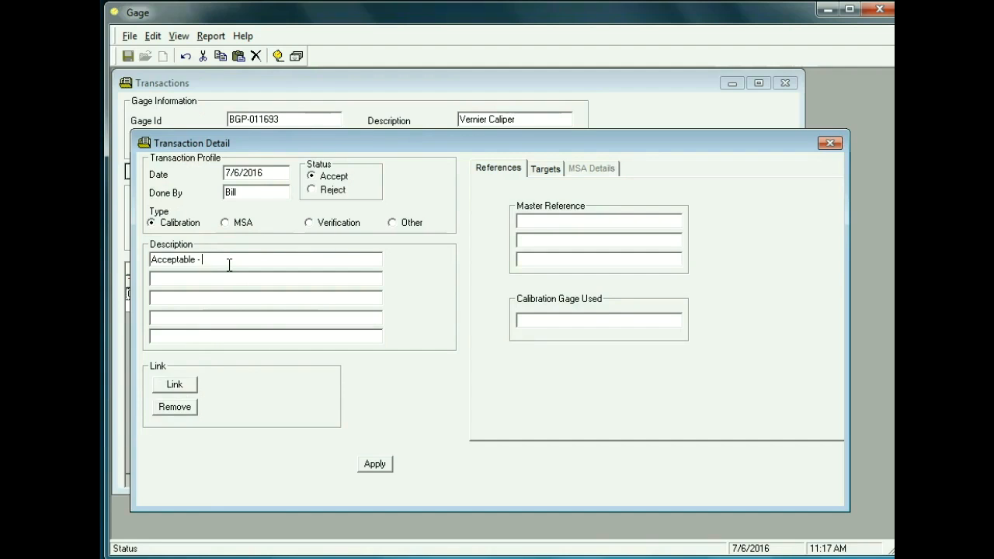
text(s)
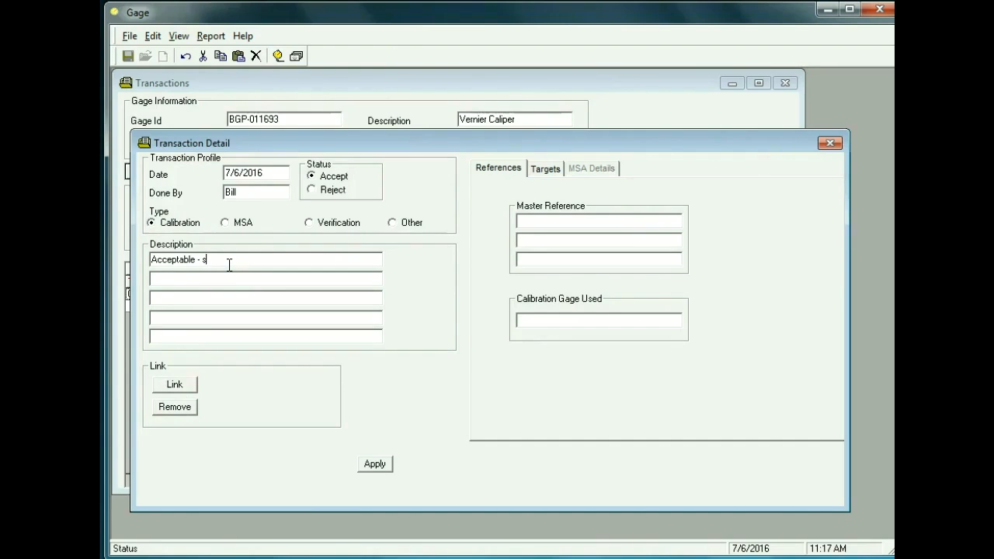
text(ee linked in calibration certificate)
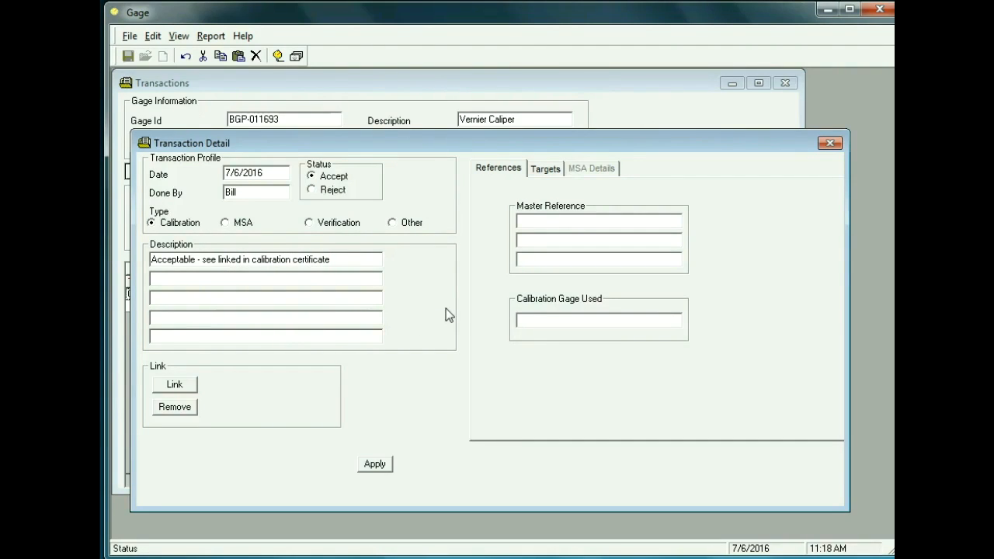
Enter NIST -243 as the first master reference and Gage Block as the calibration gage used
click(548, 221)
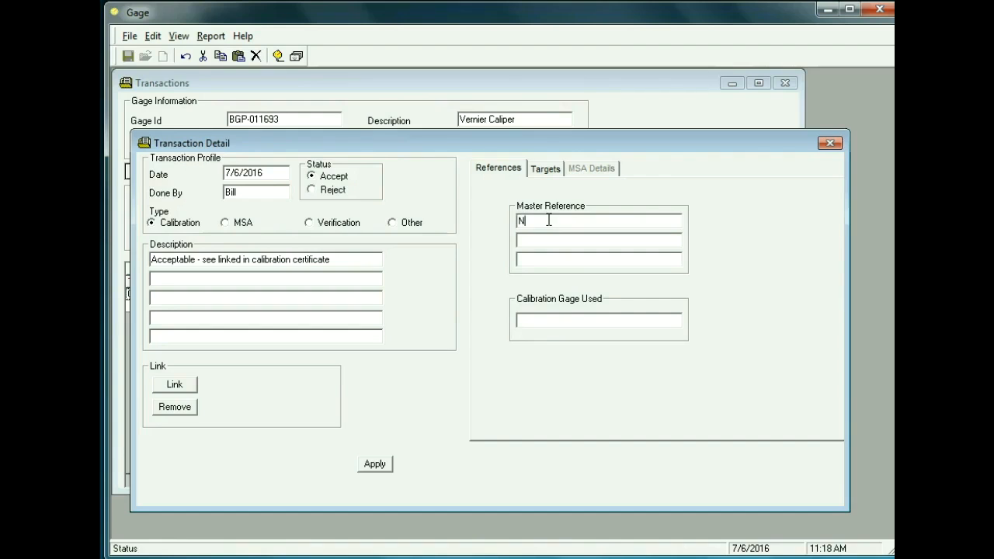
text(IST -243)
click(534, 323)
text(Ga)
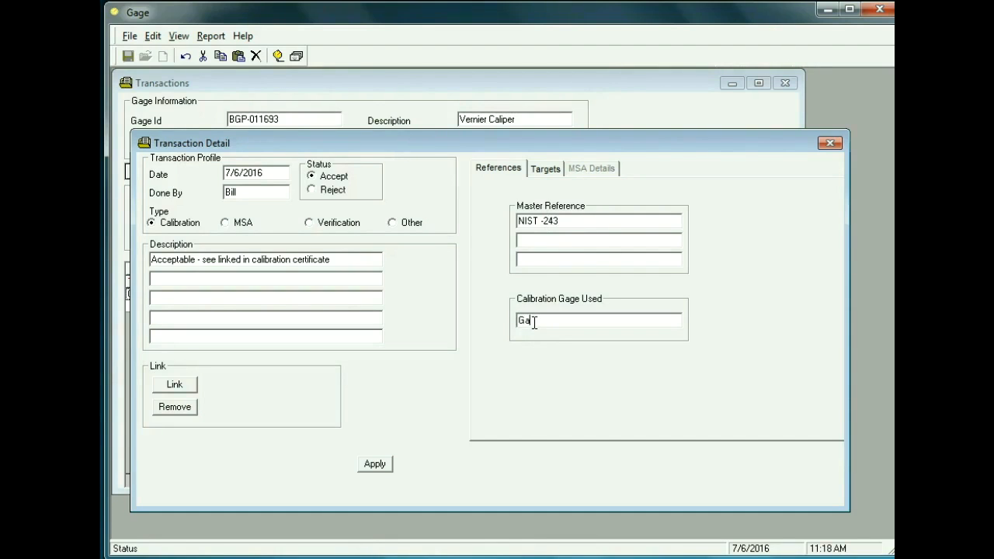
text(ge Block)
Record a before reading of 1.998 and an after reading of 2.000 for the 2.000 target
click(539, 169)
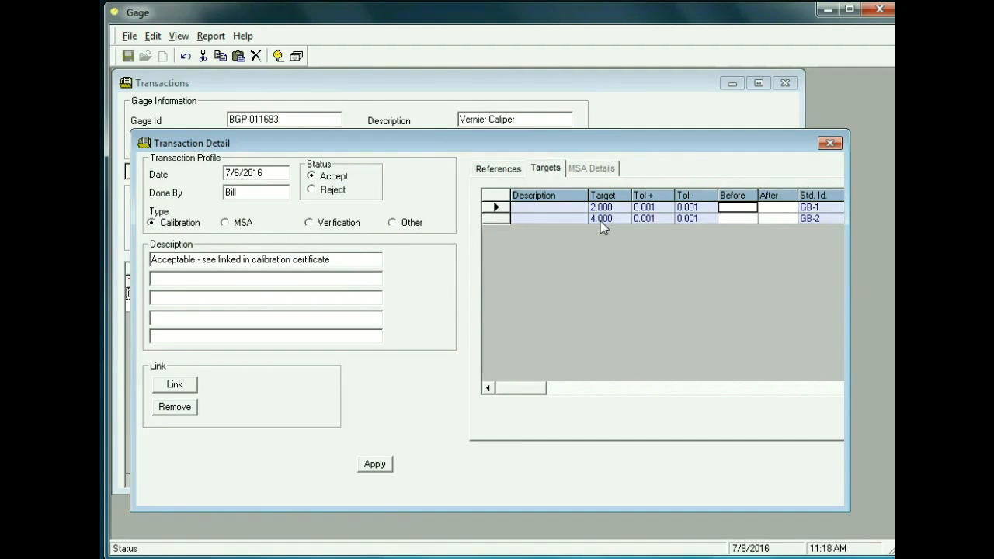
click(732, 204)
text(1.998)
key(Return)
click(771, 208)
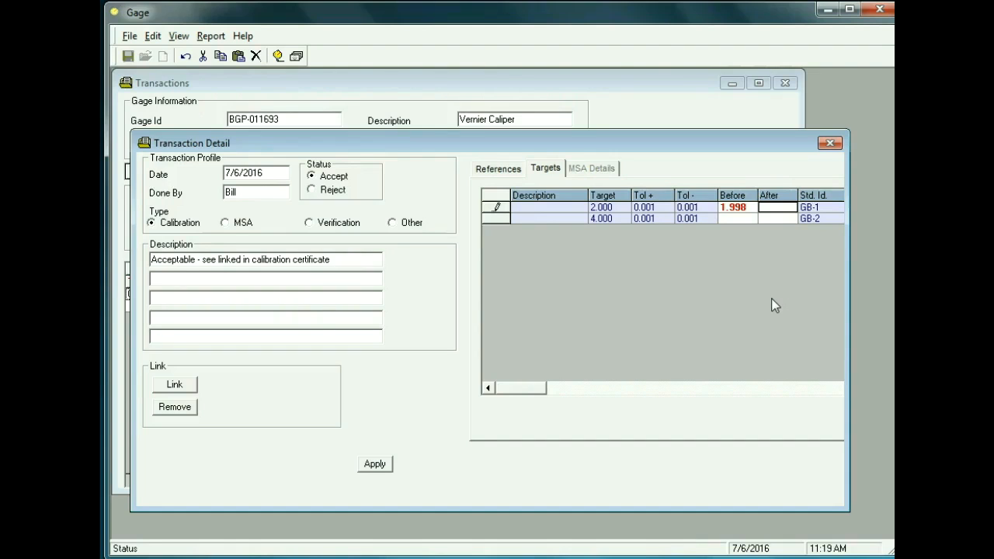
text(2.000)
key(Return)
Record before and after readings of 4.000 for the 4.000 target
click(730, 218)
text(4)
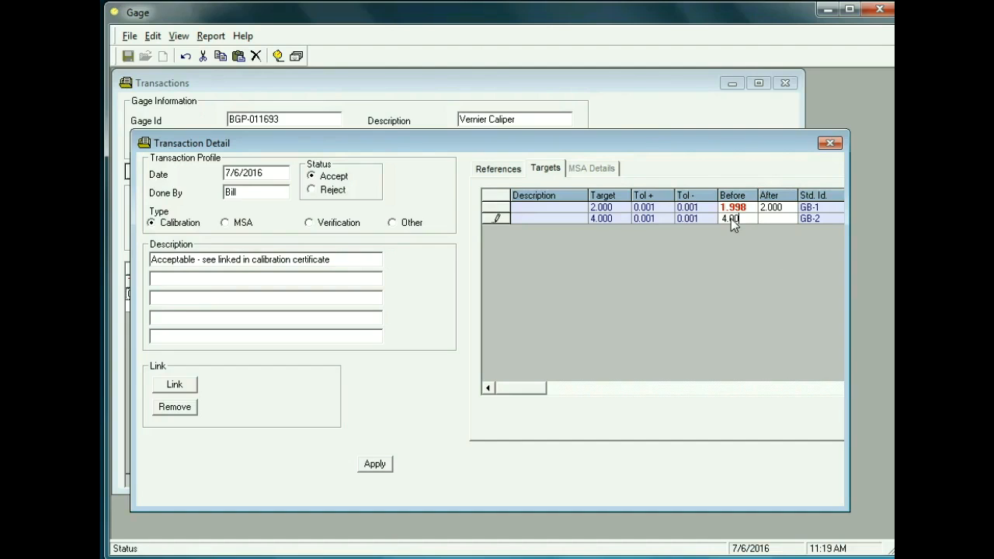
text(.000)
click(772, 221)
text(4.000)
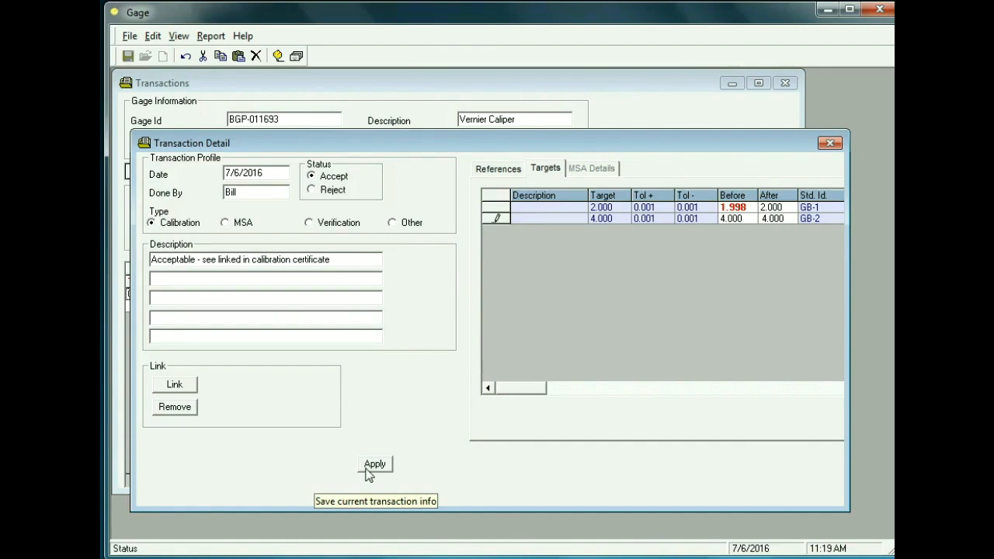
Link the certificate C:\GageFiles\CalibCert-01.pdf to the calibration transaction and save the transaction
click(174, 385)
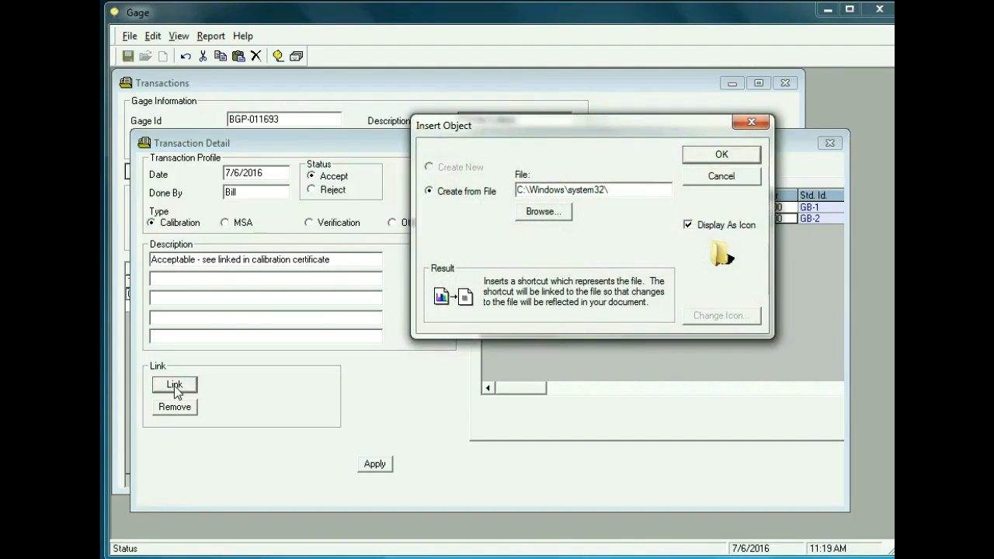
click(541, 212)
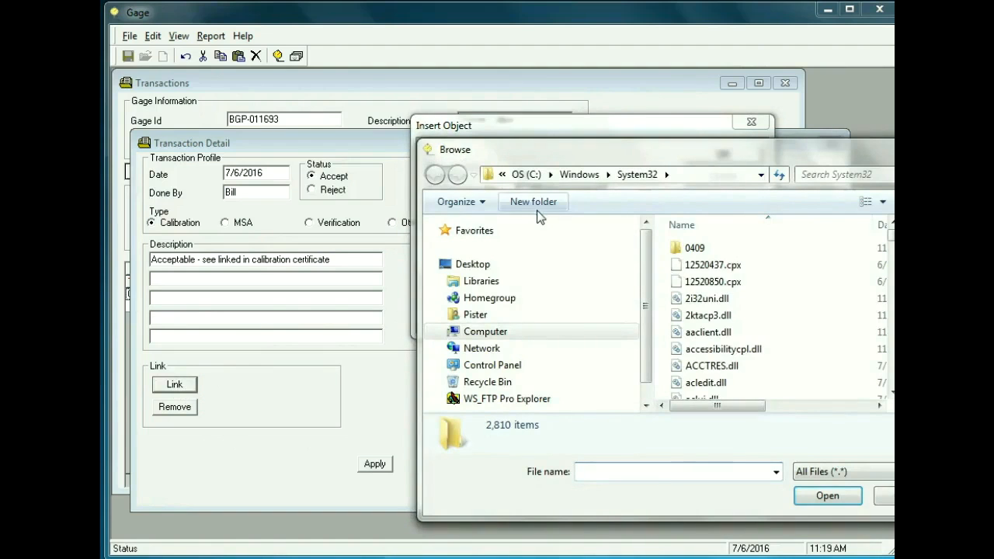
click(441, 332)
click(448, 349)
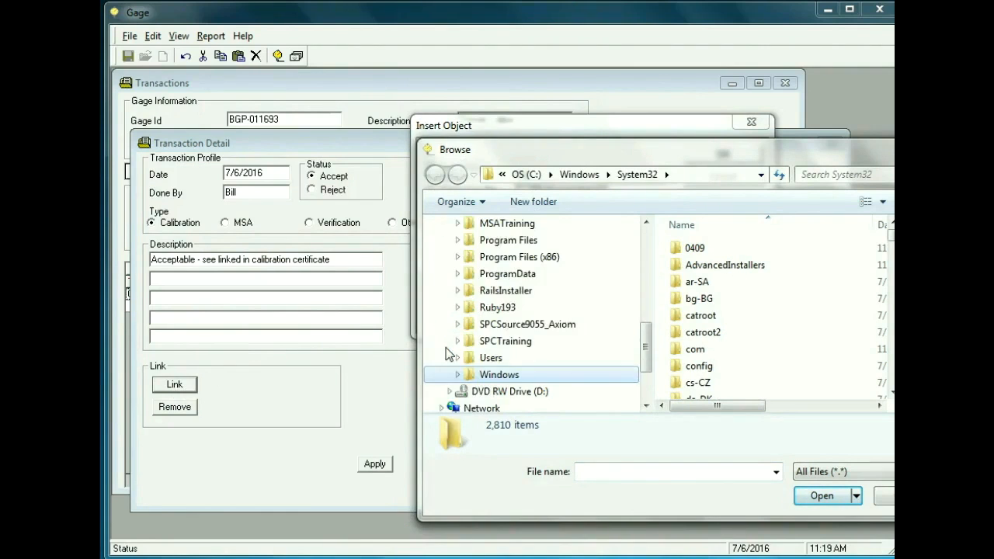
drag(646, 346, 649, 277)
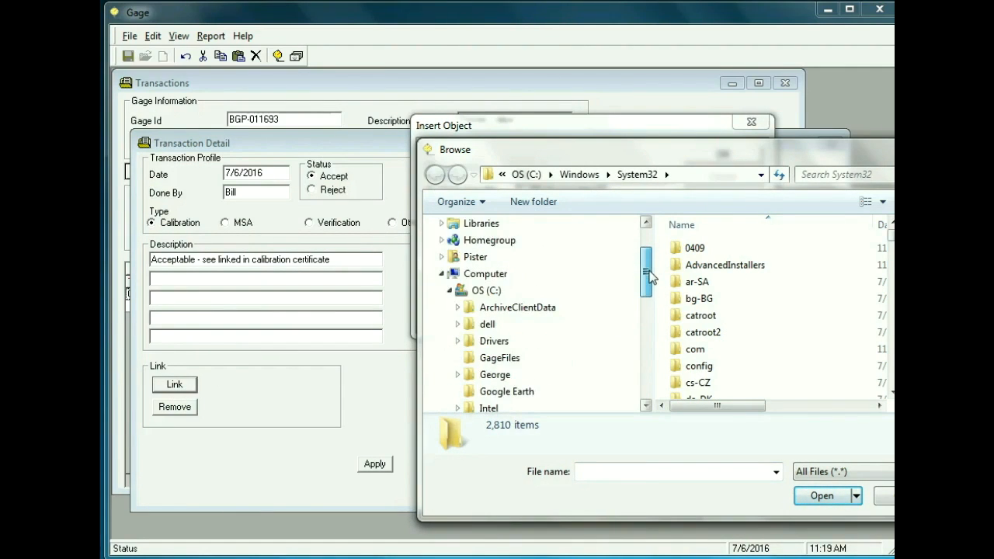
click(483, 361)
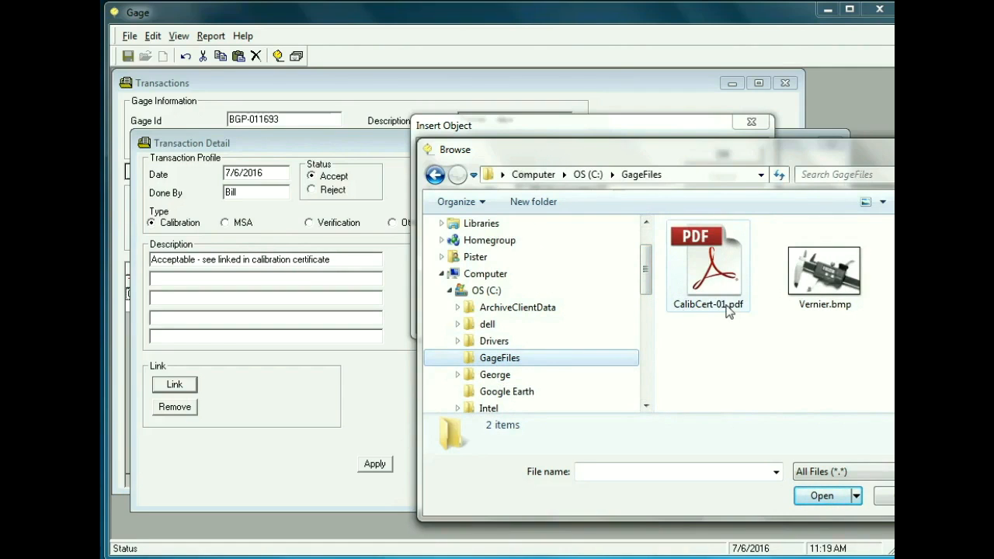
click(719, 283)
click(822, 495)
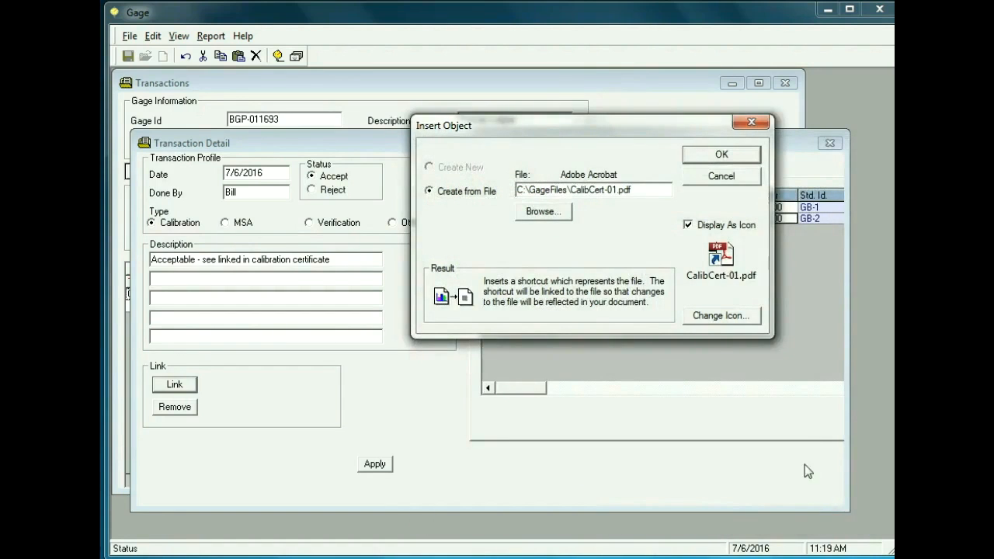
click(720, 155)
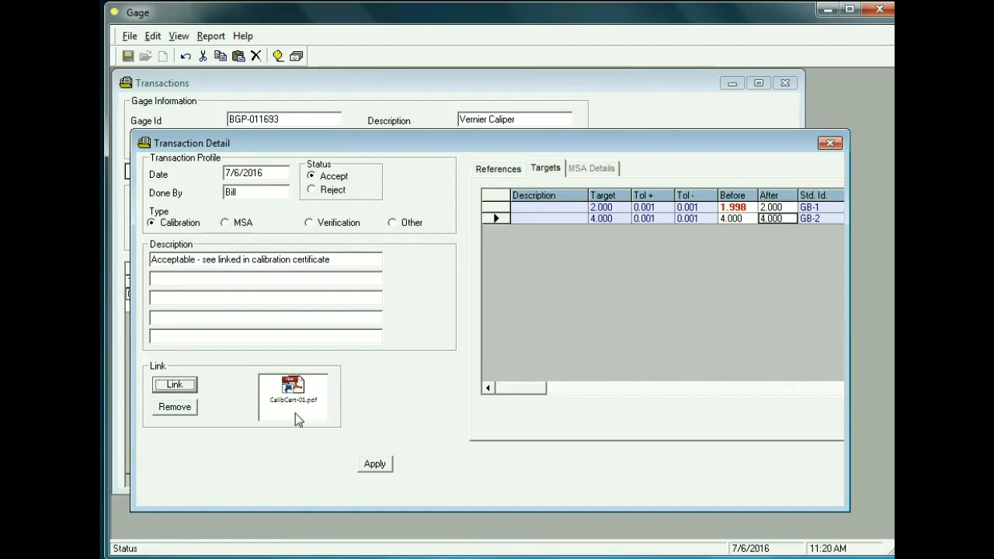
click(376, 466)
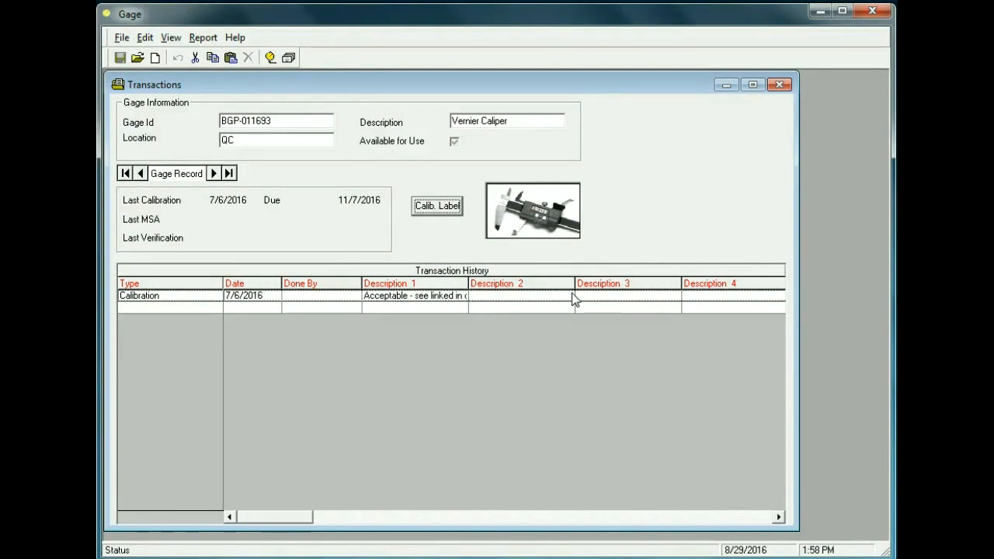
Generate the calibration label for the vernier caliper and enlarge its preview
click(437, 208)
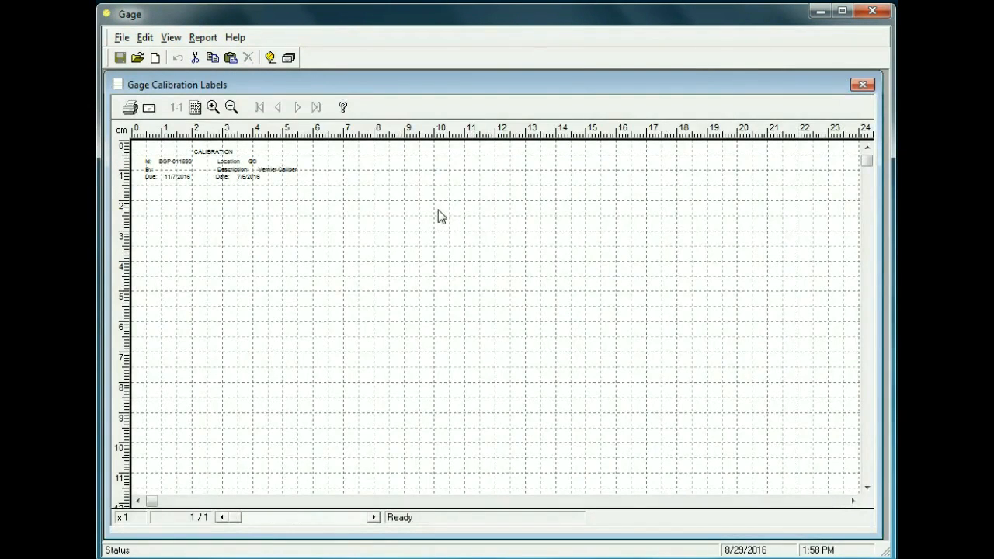
click(214, 108)
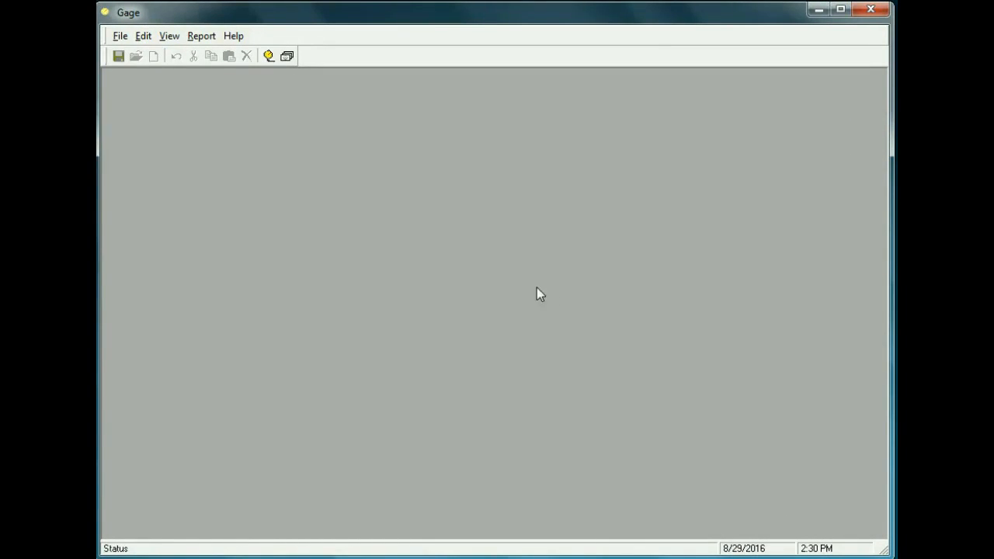
Examine the filter, sort, date range and Available for Use choices in the report options, and leave without saving
click(200, 36)
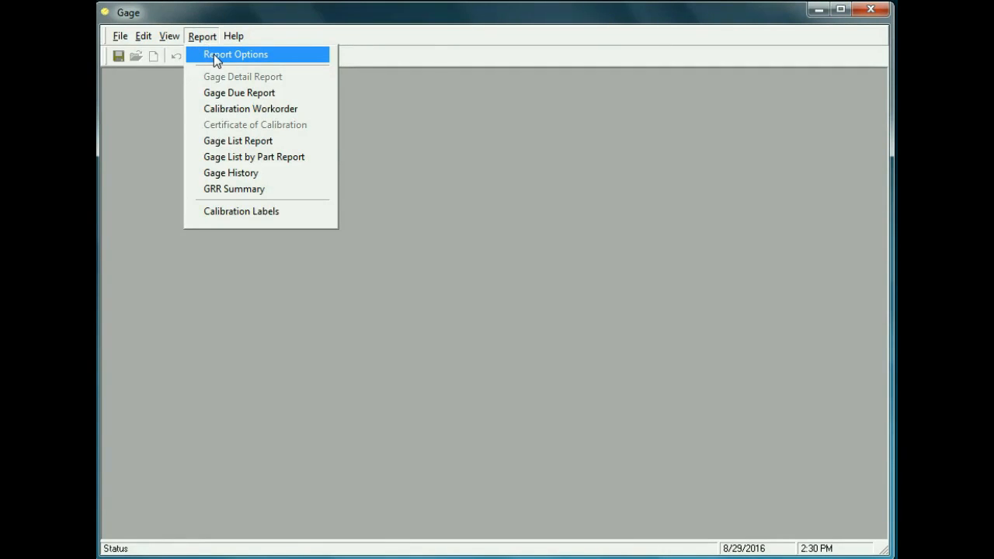
click(214, 54)
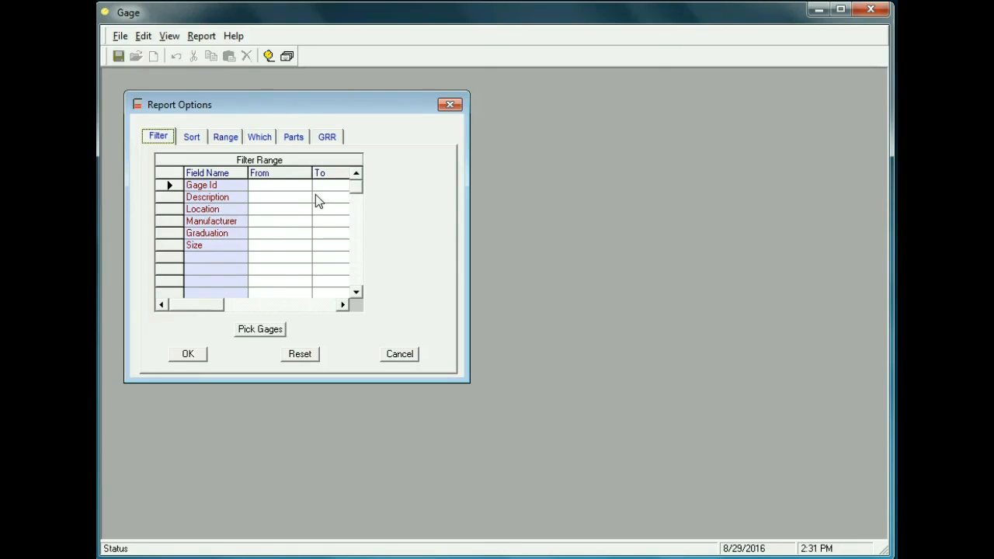
click(188, 139)
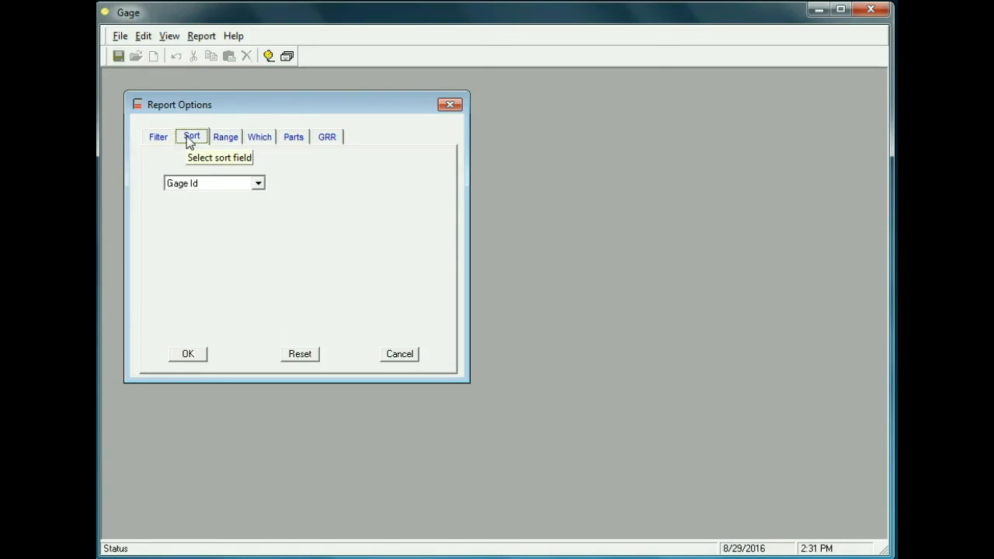
click(259, 185)
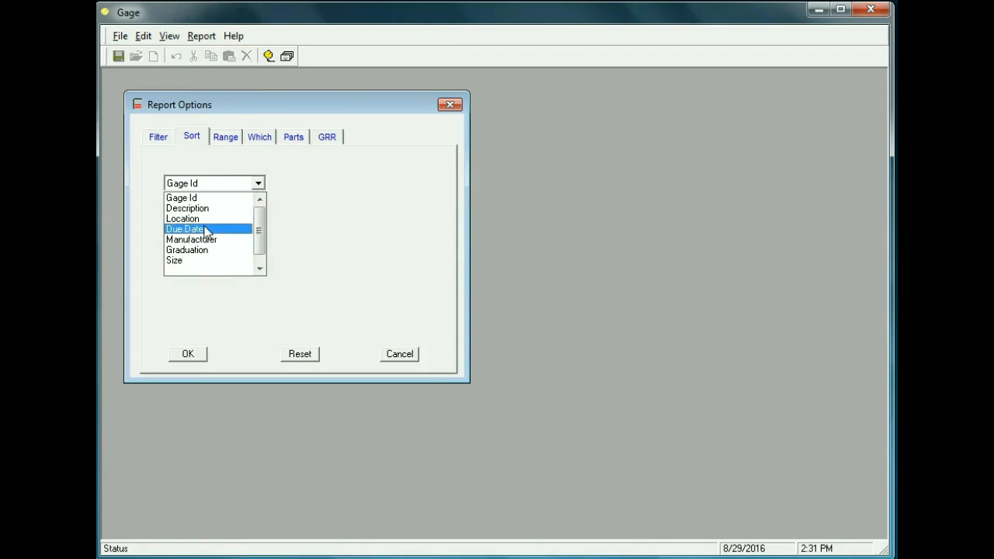
click(301, 208)
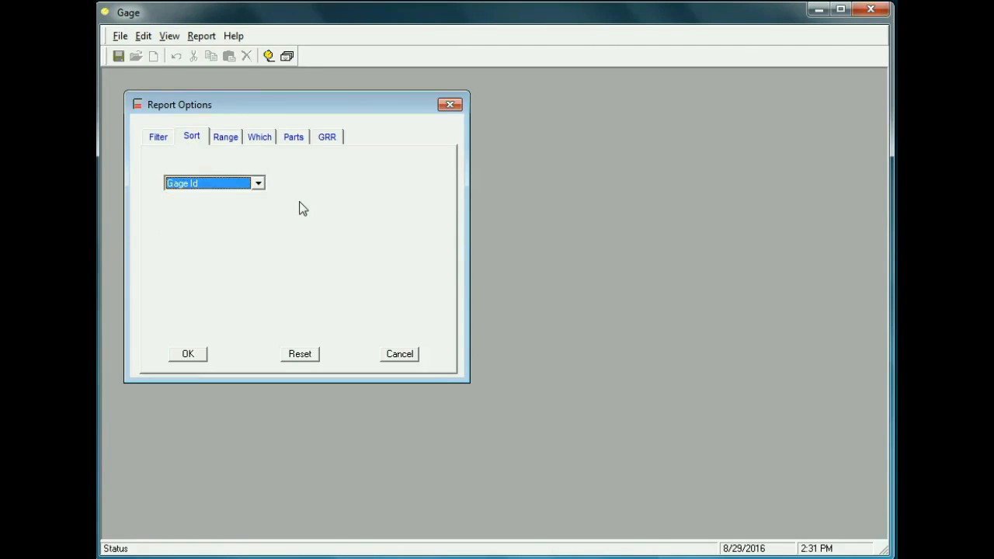
click(225, 144)
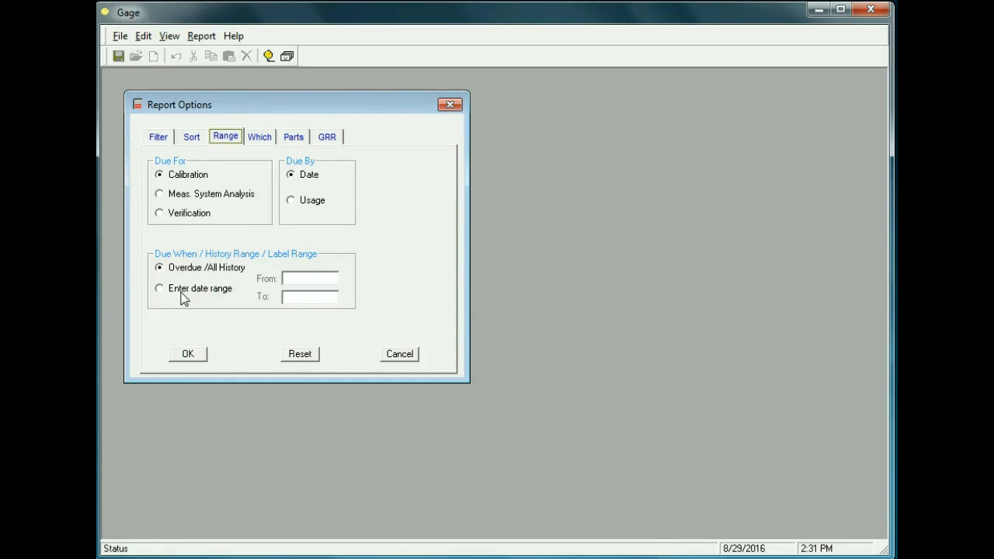
click(157, 289)
click(303, 278)
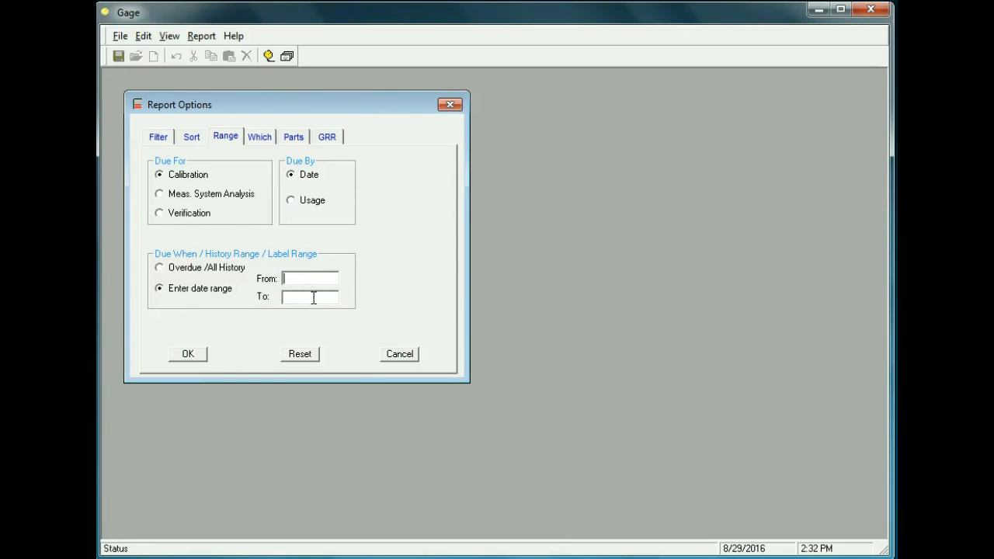
click(259, 138)
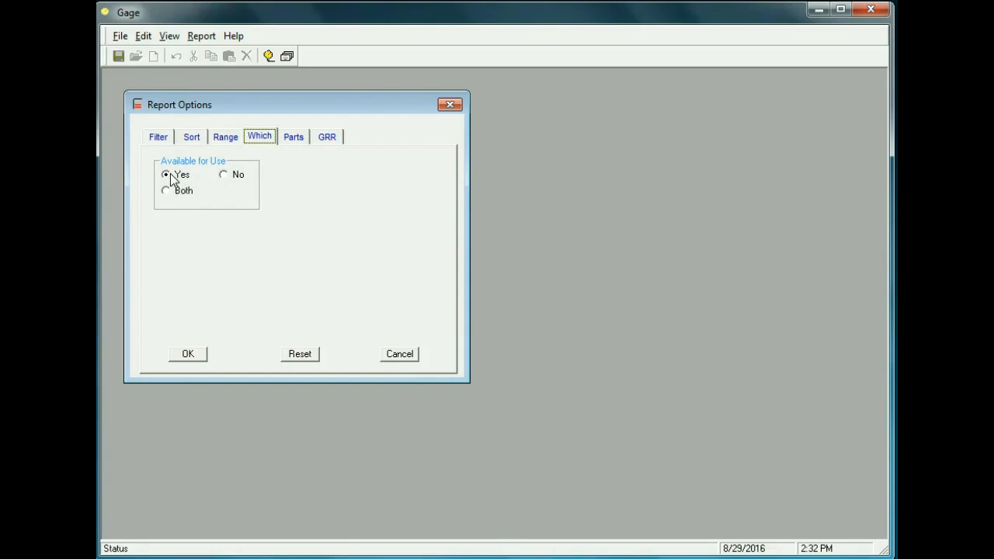
click(223, 175)
click(166, 175)
click(407, 353)
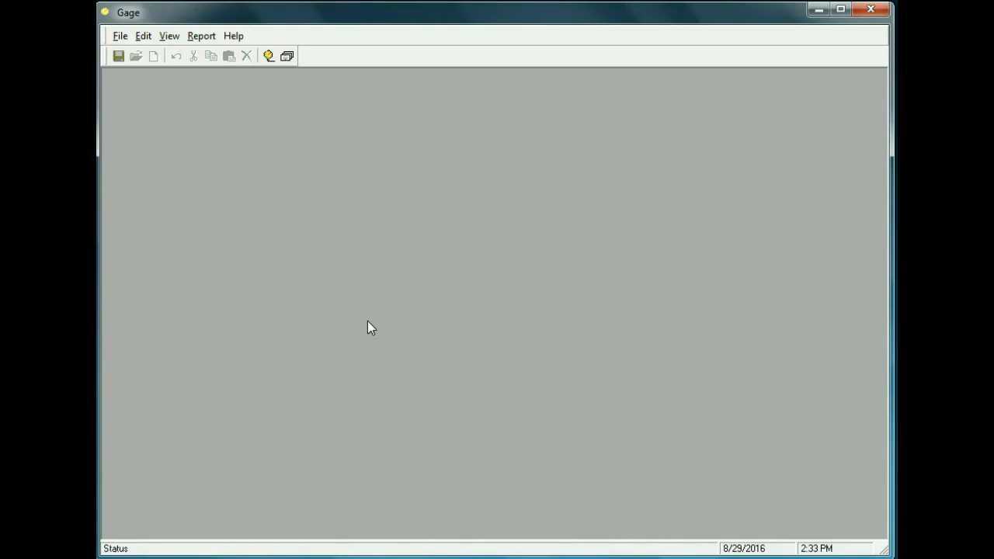
Generate the Gage List Report
click(201, 38)
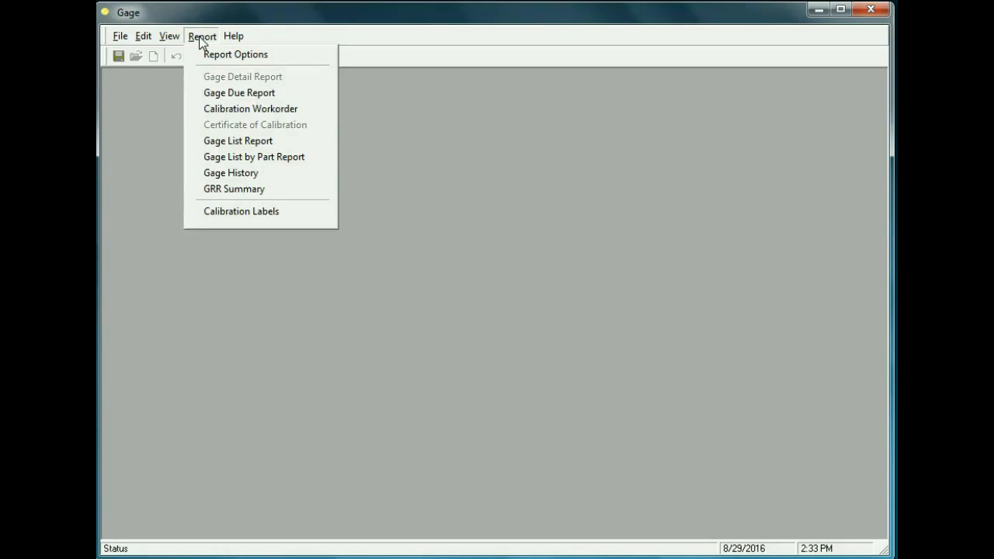
click(247, 143)
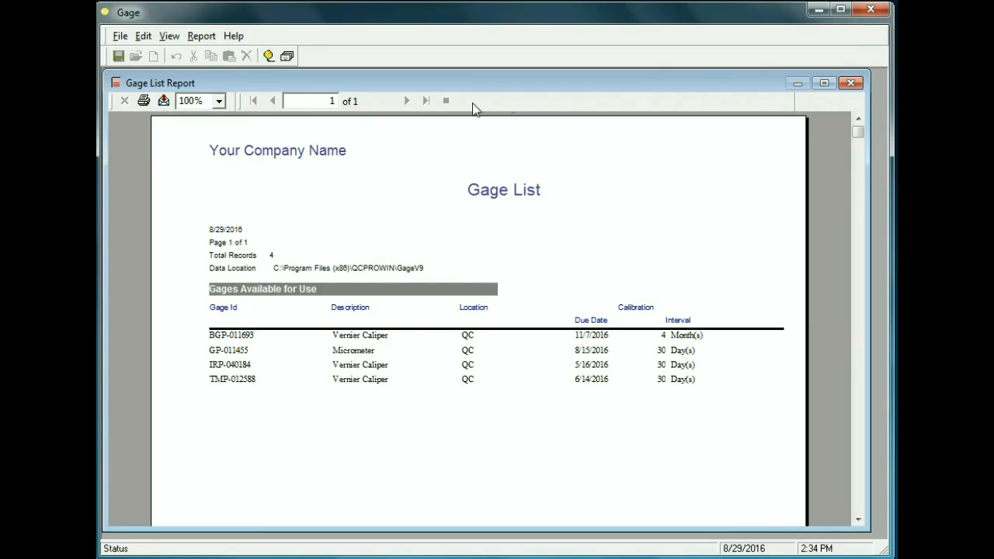
Close the gage list, generate the Gage Due Report to review the overdue gages available for use, and close it
click(851, 83)
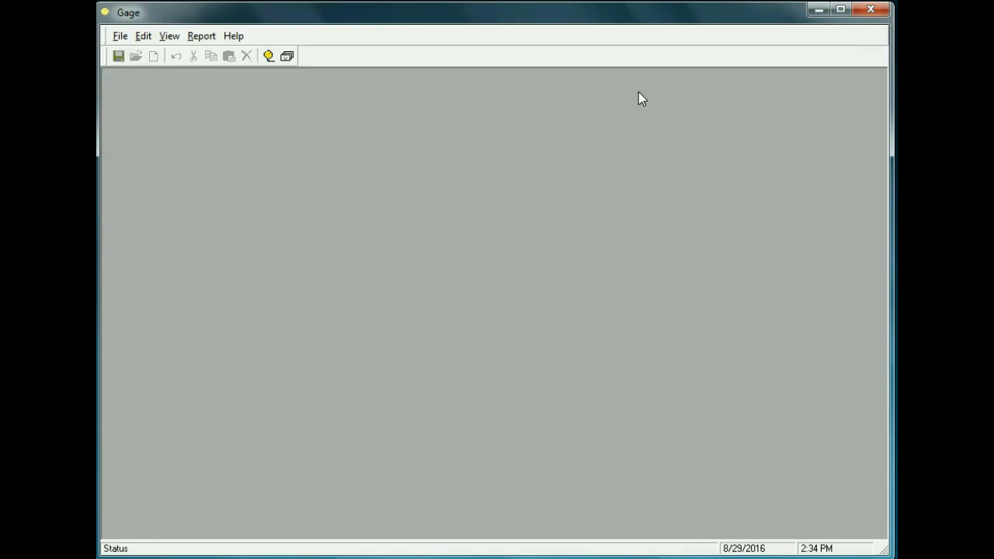
click(194, 39)
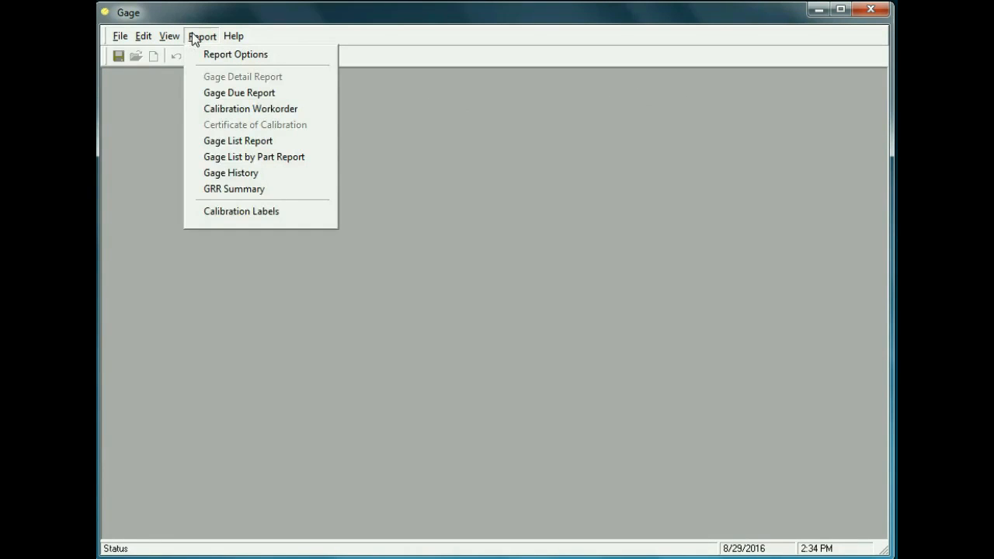
click(224, 96)
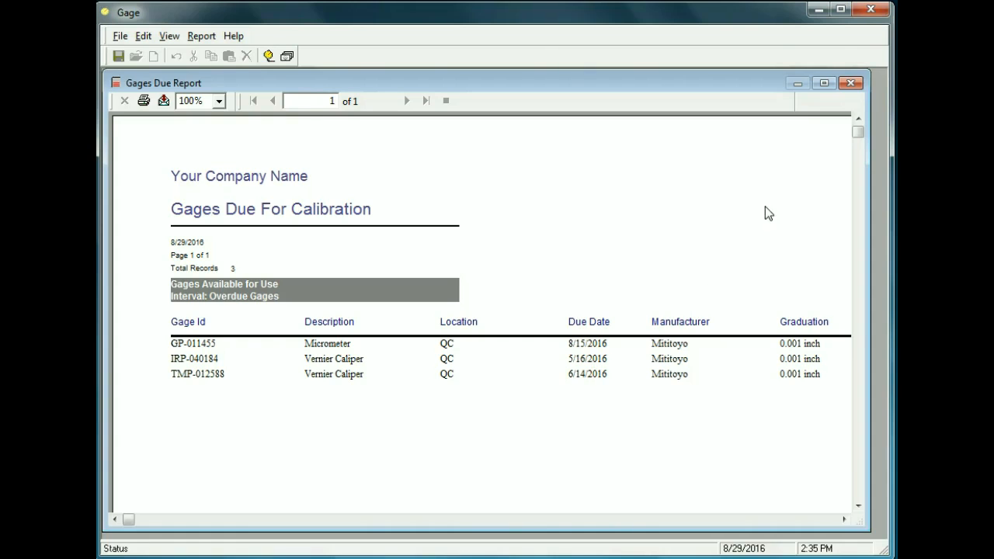
click(847, 82)
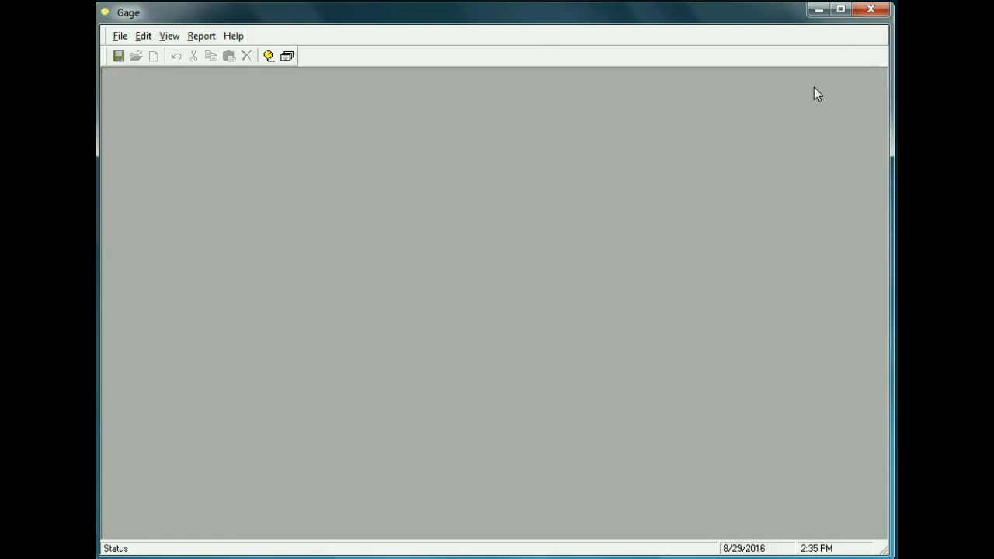
Generate the Gage History report, examine the vernier caliper's details, standards and calibration entry, and close the report
click(198, 39)
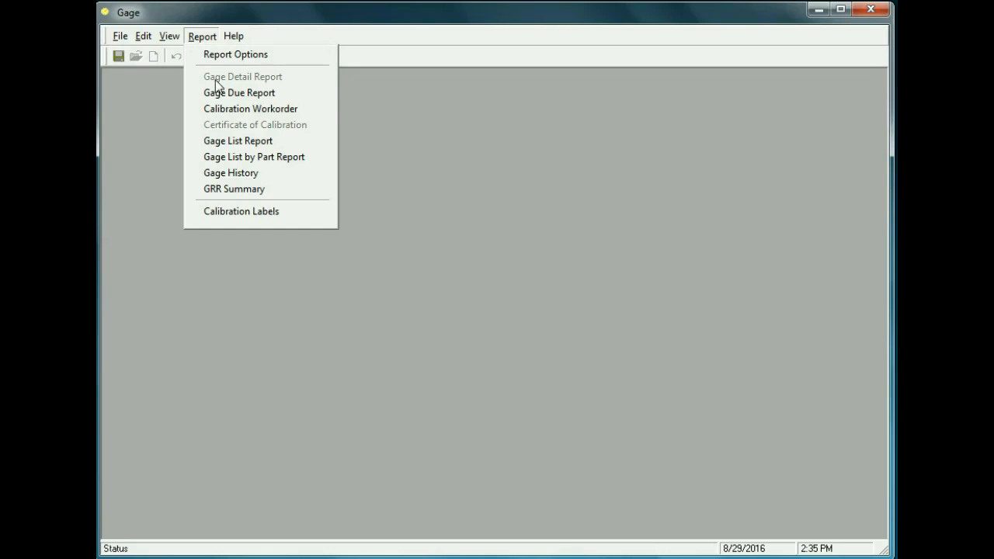
click(233, 174)
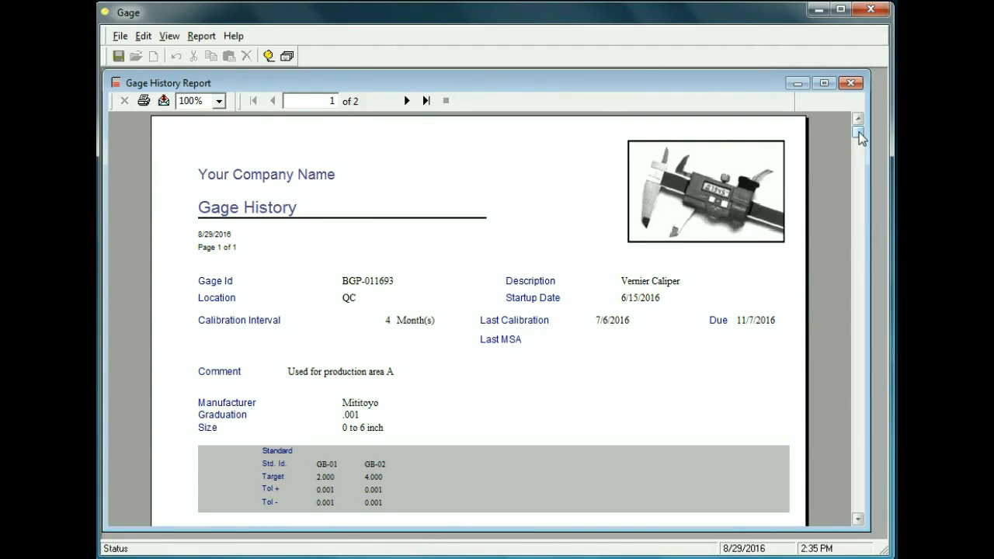
drag(859, 132, 858, 280)
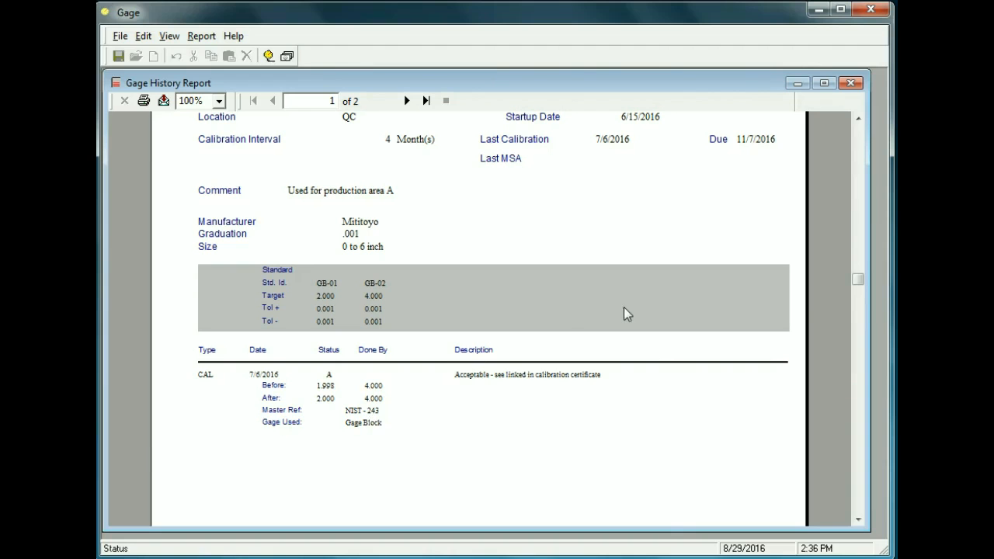
drag(858, 281, 836, 117)
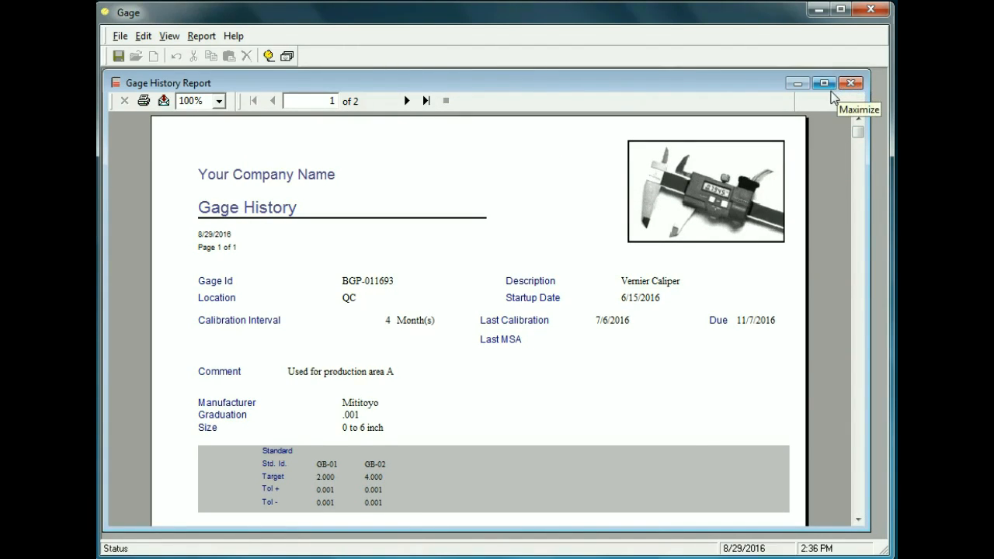
click(851, 83)
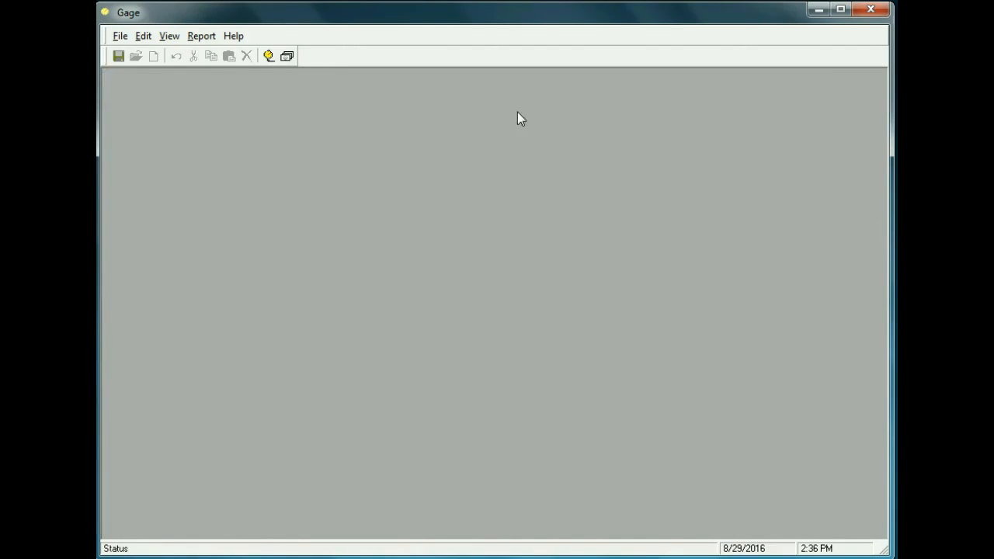
Generate the Calibration Workorder report, examine the work order for the micrometer due for calibration, and close it
click(196, 37)
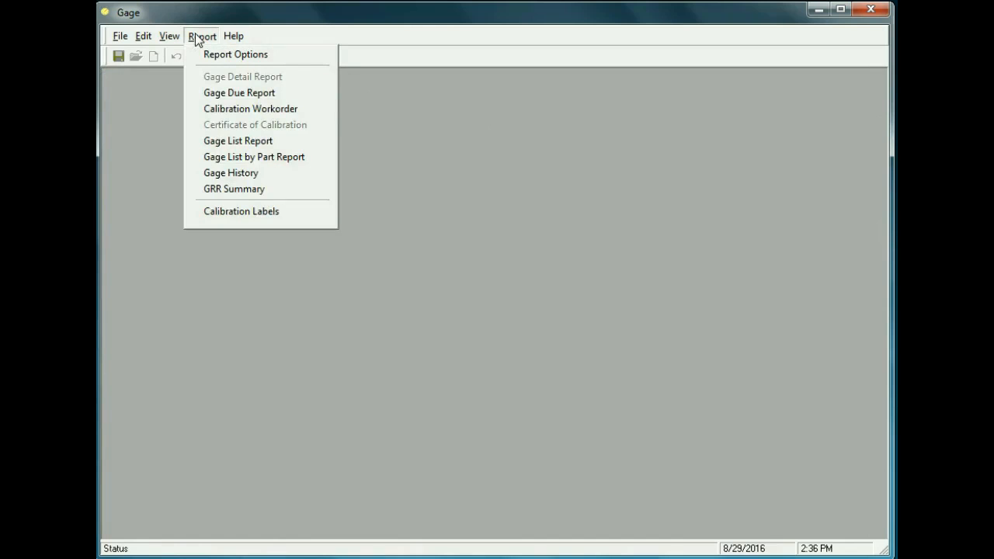
click(221, 111)
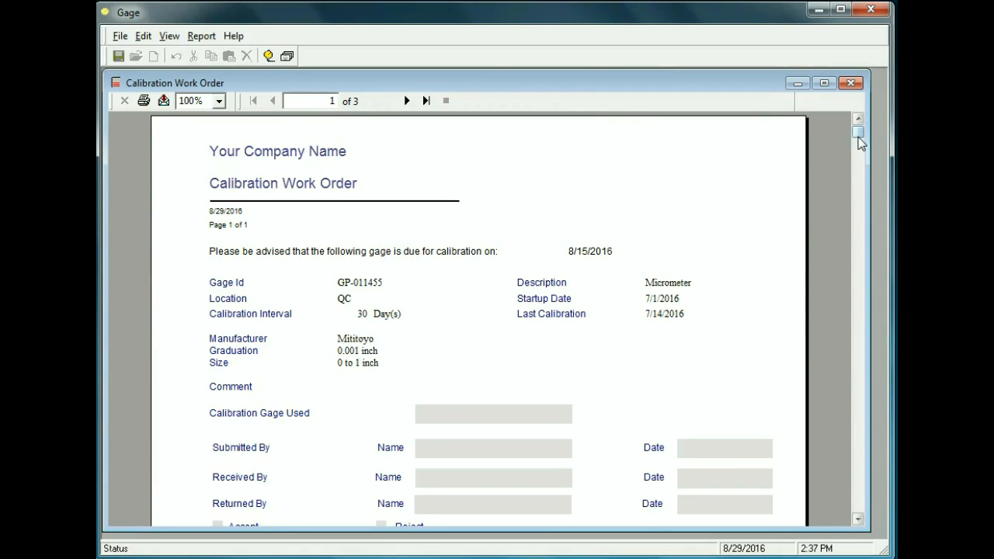
drag(857, 132, 832, 144)
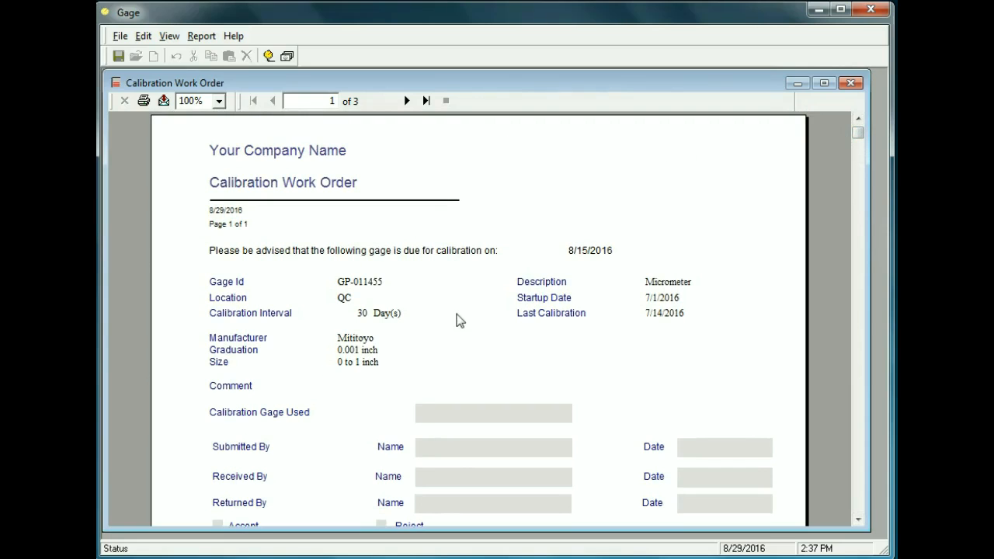
click(851, 83)
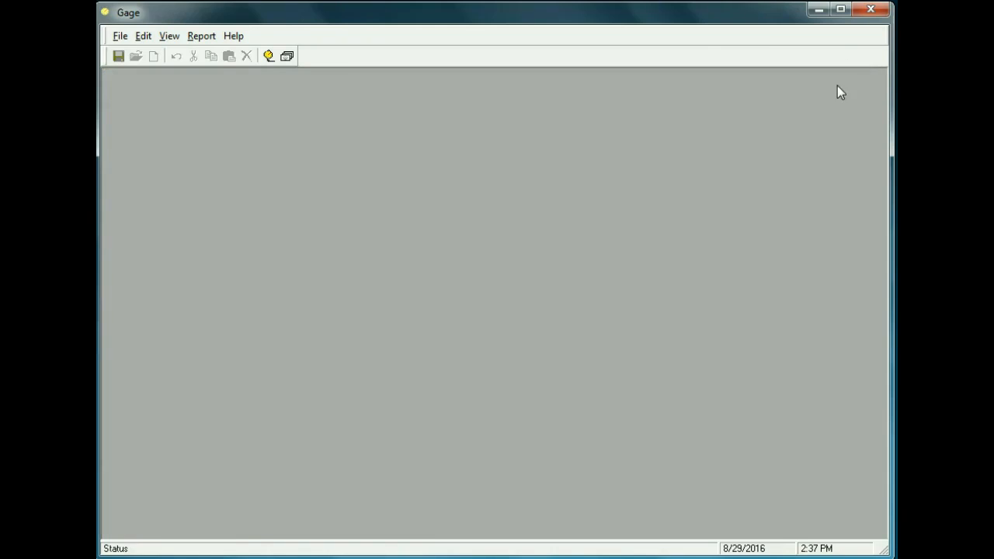
click(196, 41)
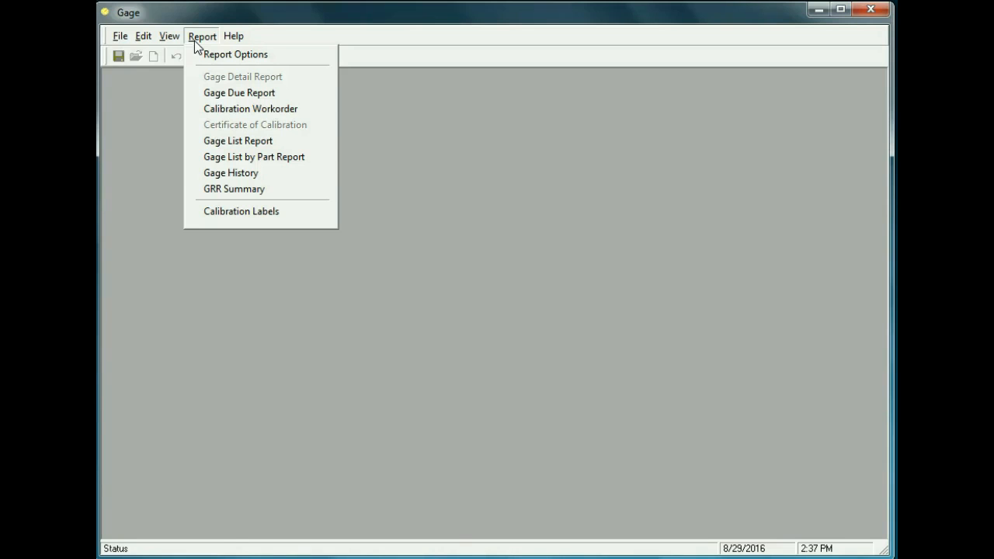
click(401, 159)
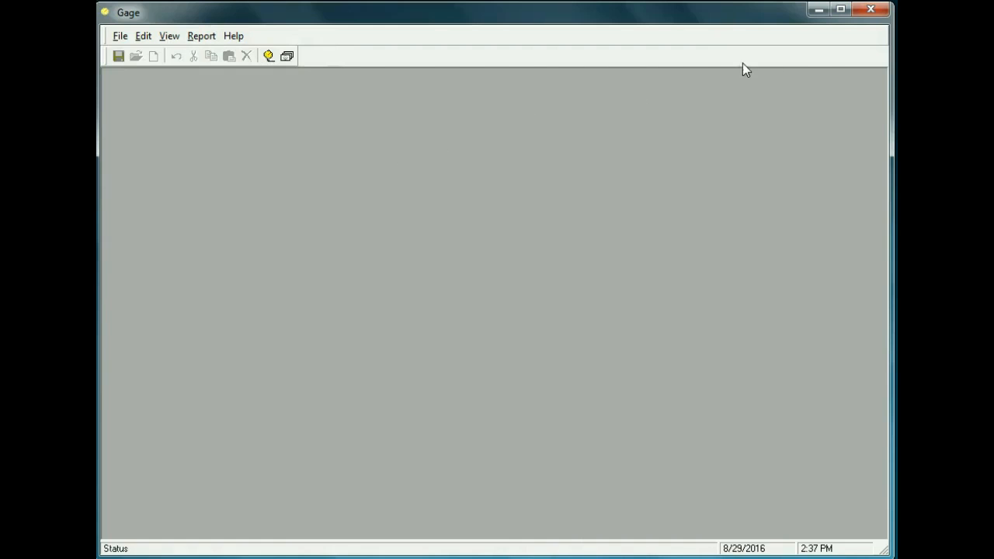